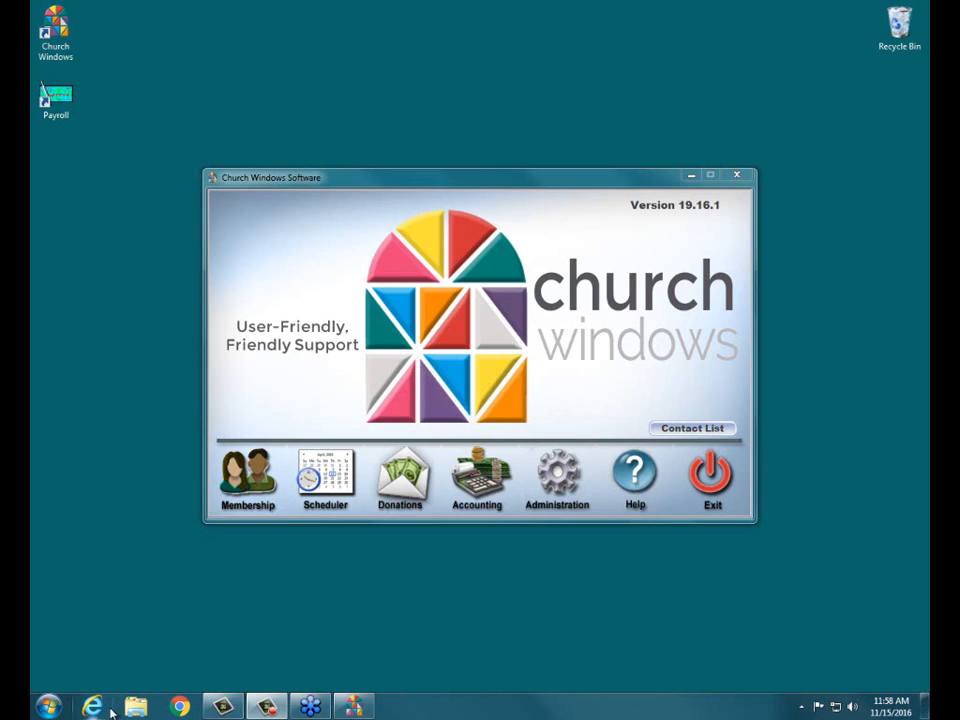
# Step: Switch to Internet Explorer and open the training Workbooks page on the Church Windows website
pyautogui.click(96, 707)
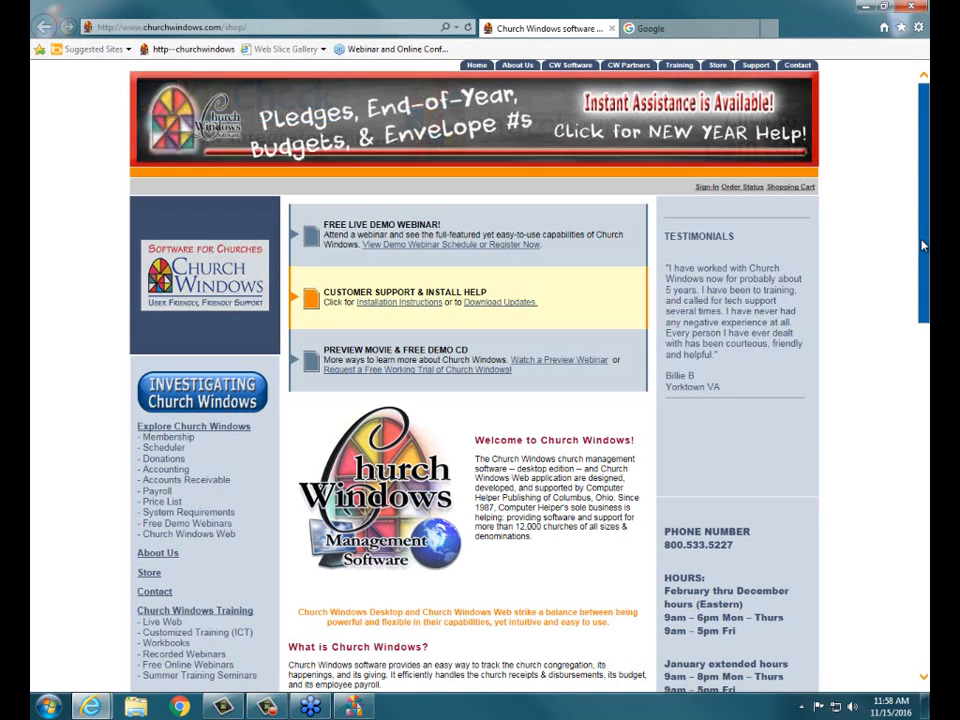
pyautogui.moveTo(924, 248); pyautogui.dragTo(926, 322)
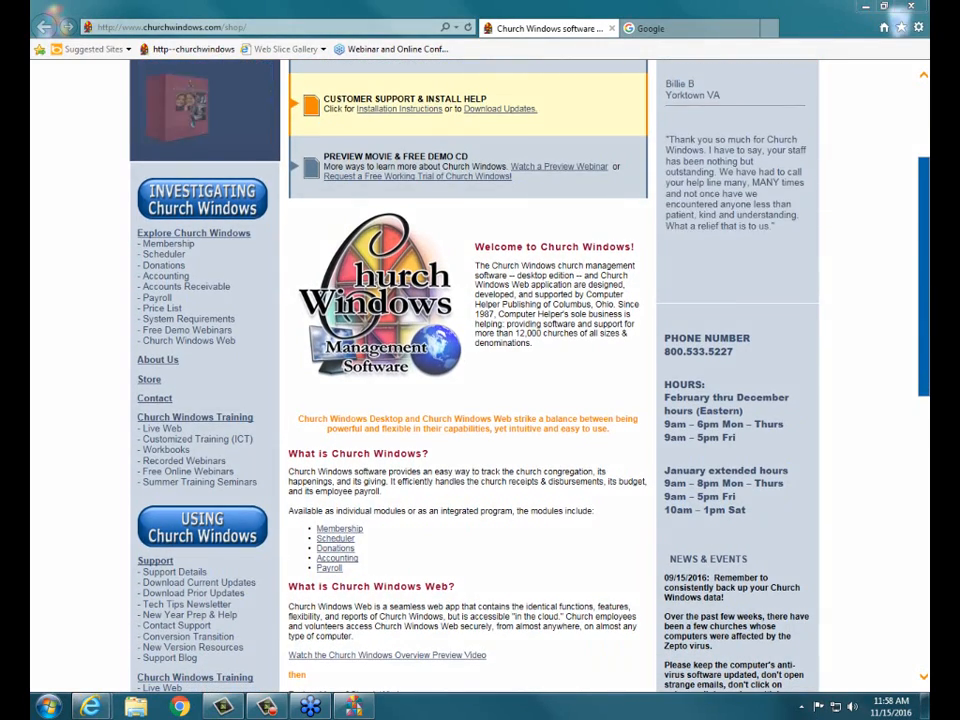
pyautogui.moveTo(134, 417); pyautogui.dragTo(251, 417)
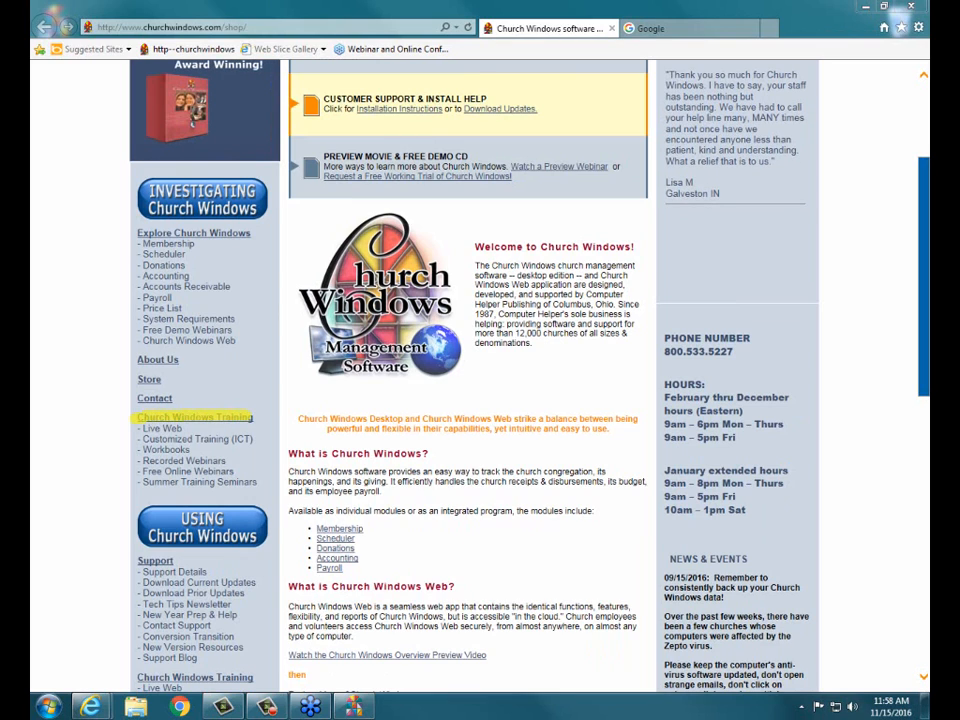
pyautogui.moveTo(137, 450); pyautogui.dragTo(194, 450)
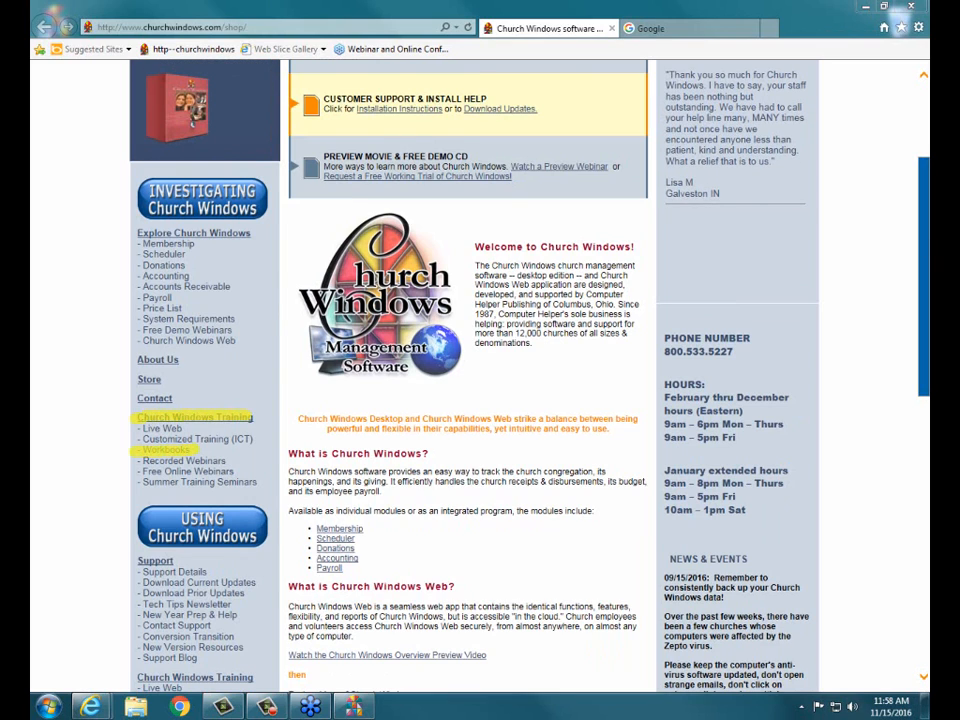
pyautogui.click(178, 455)
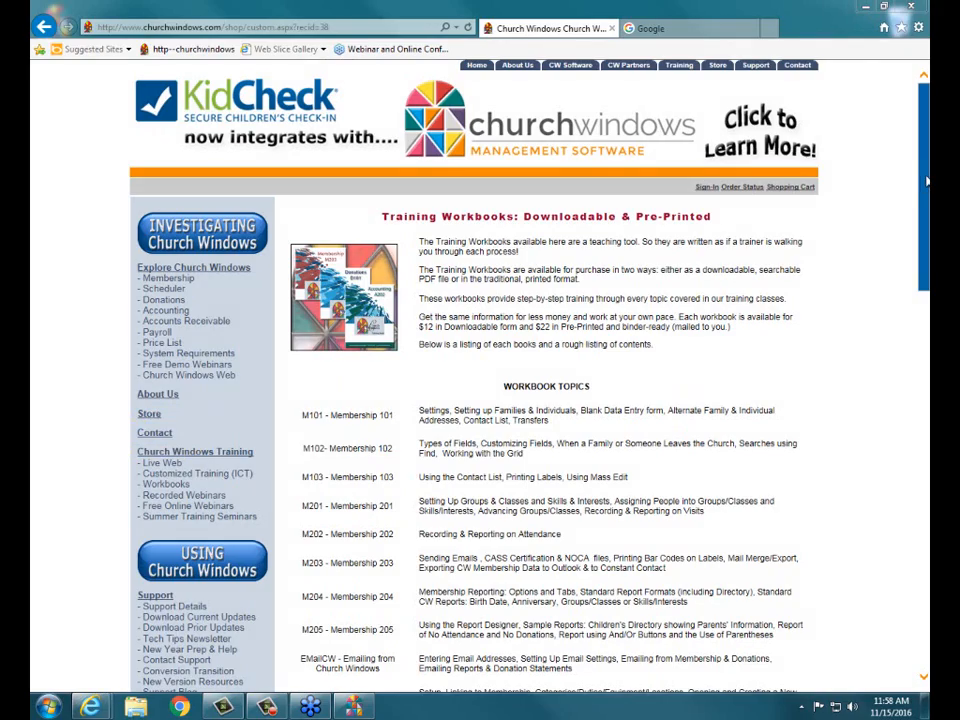
# Step: Look through the workbook topics for the D105 - Donations 105 entry, and close all browser tabs
pyautogui.moveTo(927, 182); pyautogui.dragTo(927, 315)
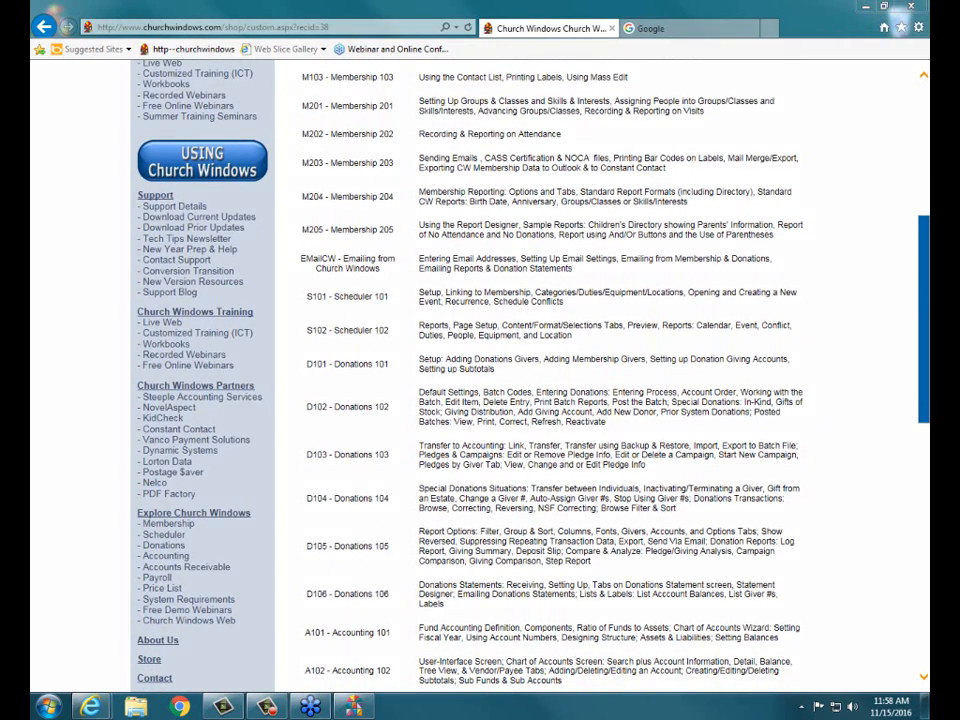
pyautogui.moveTo(300, 546); pyautogui.dragTo(390, 546)
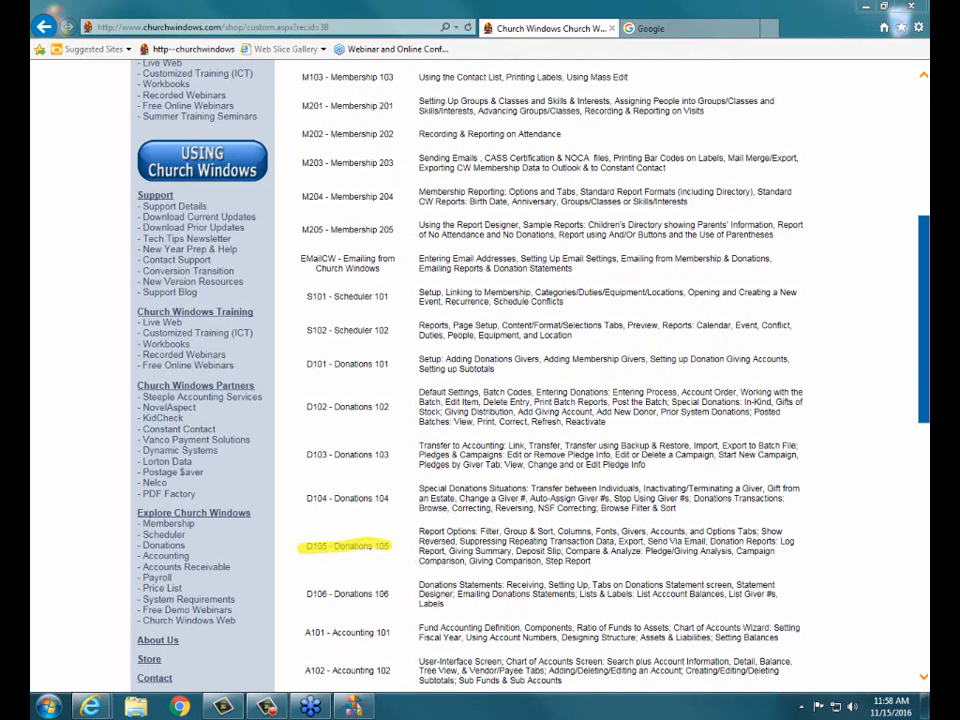
pyautogui.press('Escape')
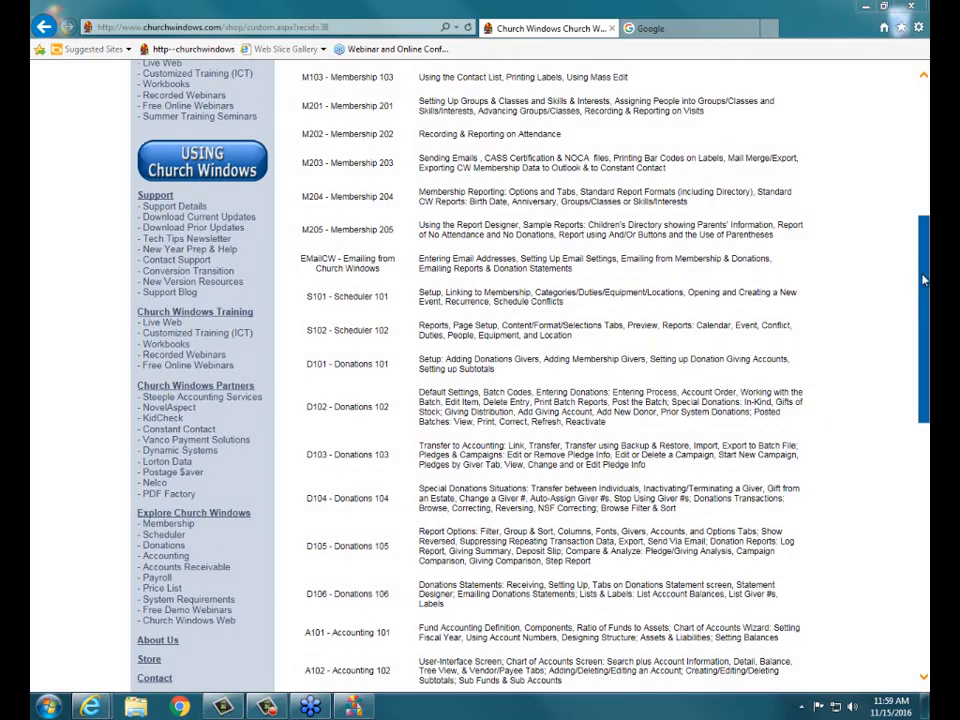
pyautogui.moveTo(925, 280); pyautogui.dragTo(925, 183)
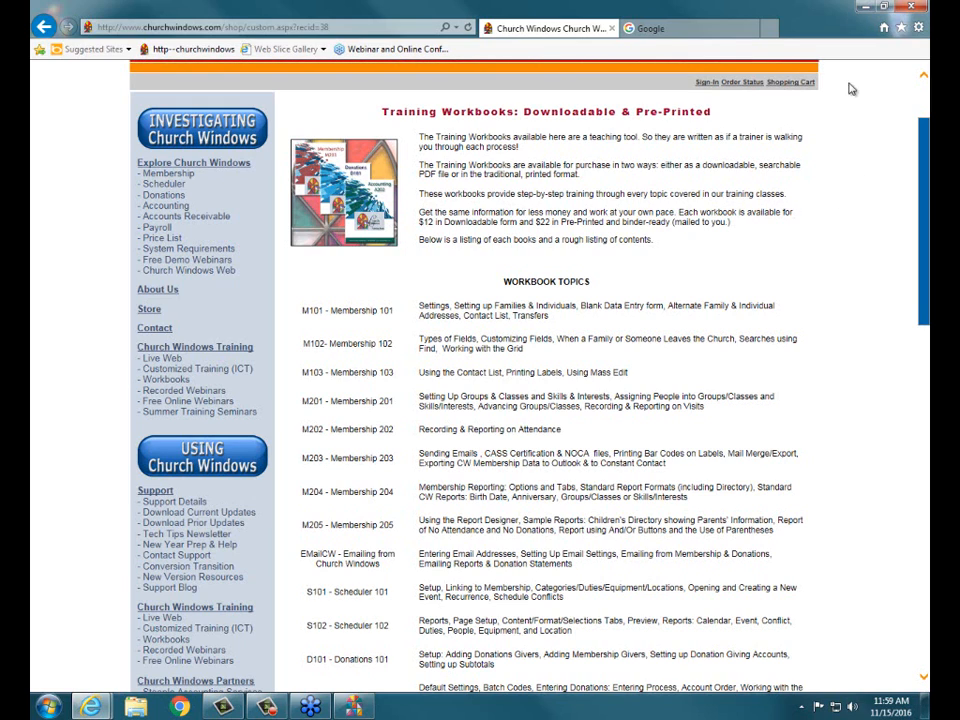
pyautogui.click(910, 10)
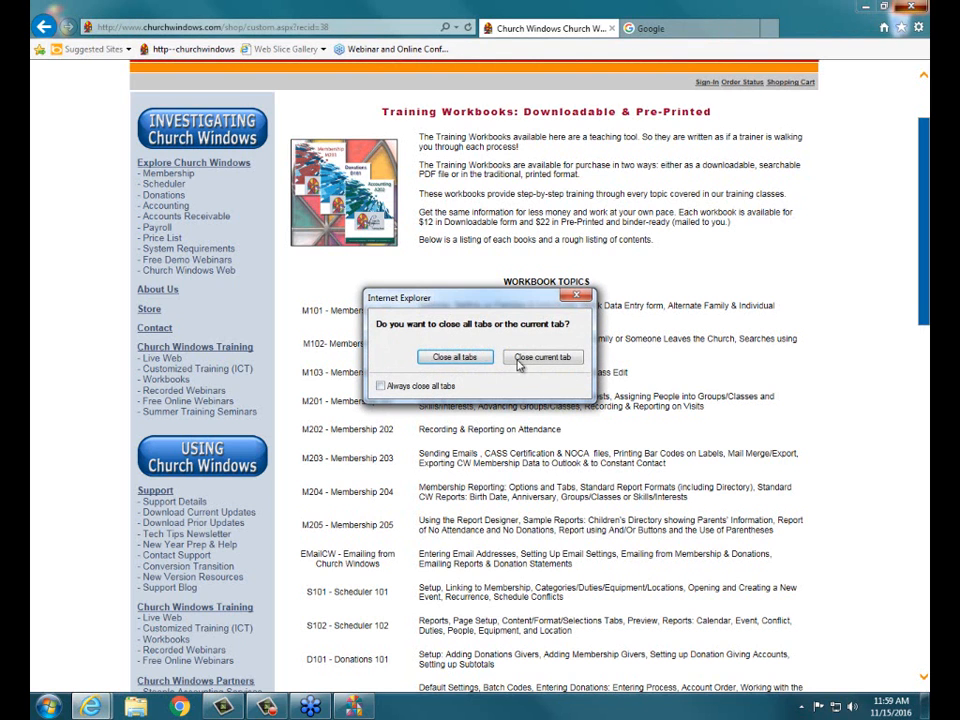
pyautogui.click(426, 359)
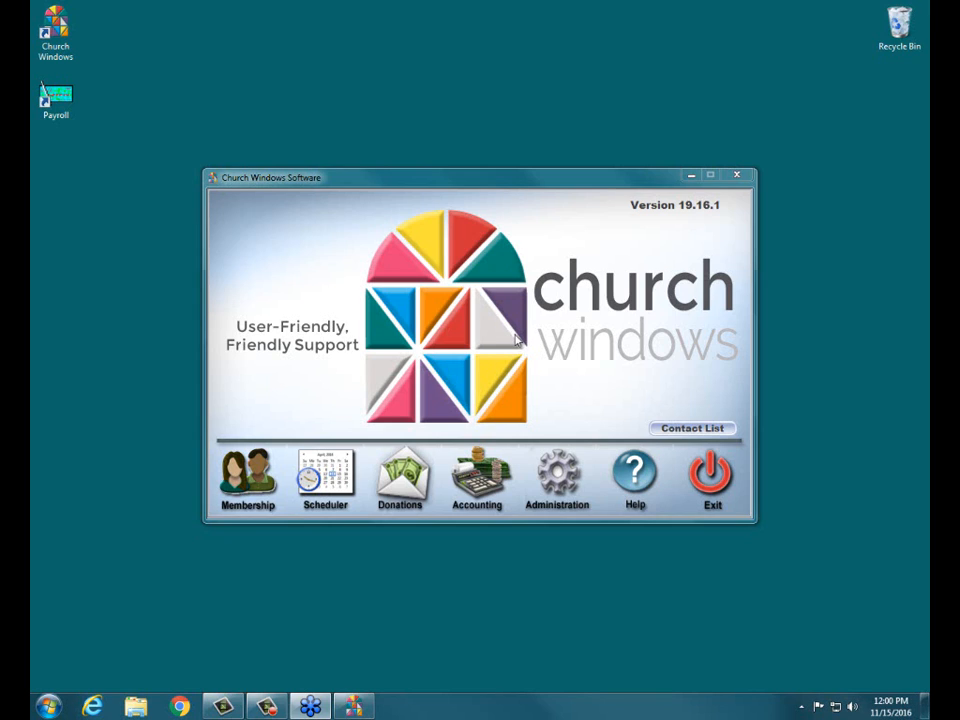
# Step: Open the Donations module in Church Windows and bring up the Donations Log Report setup
pyautogui.click(407, 478)
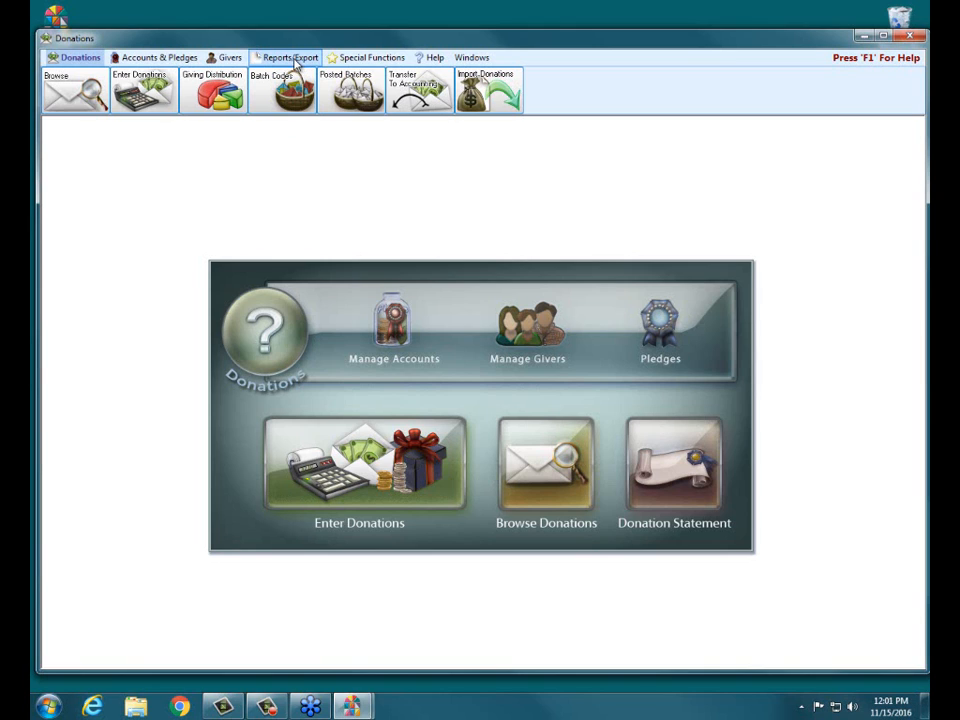
pyautogui.click(291, 62)
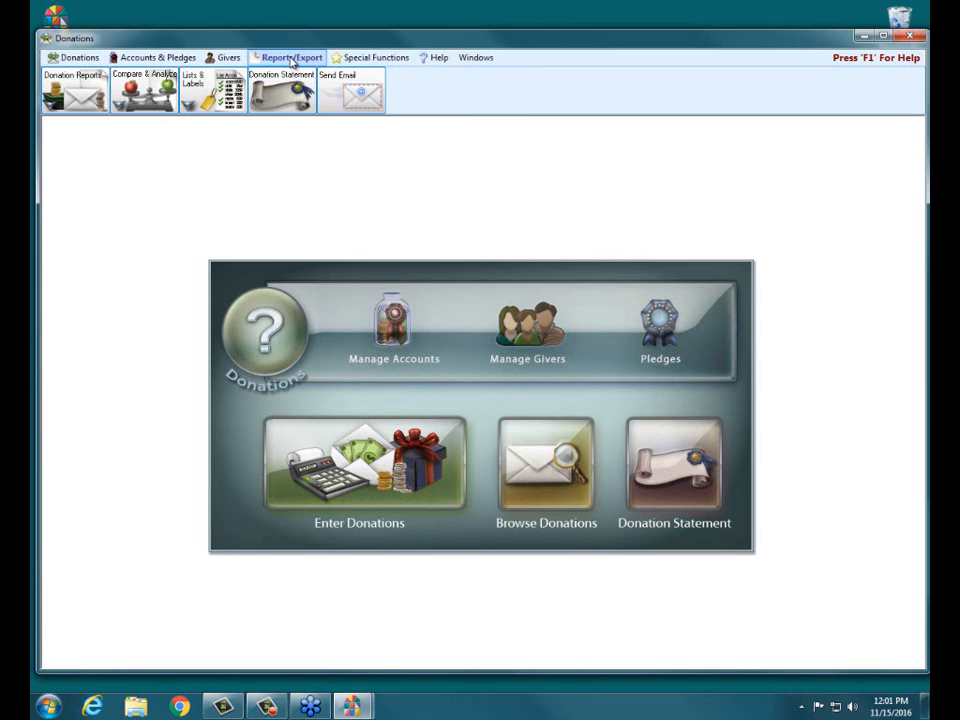
pyautogui.click(68, 95)
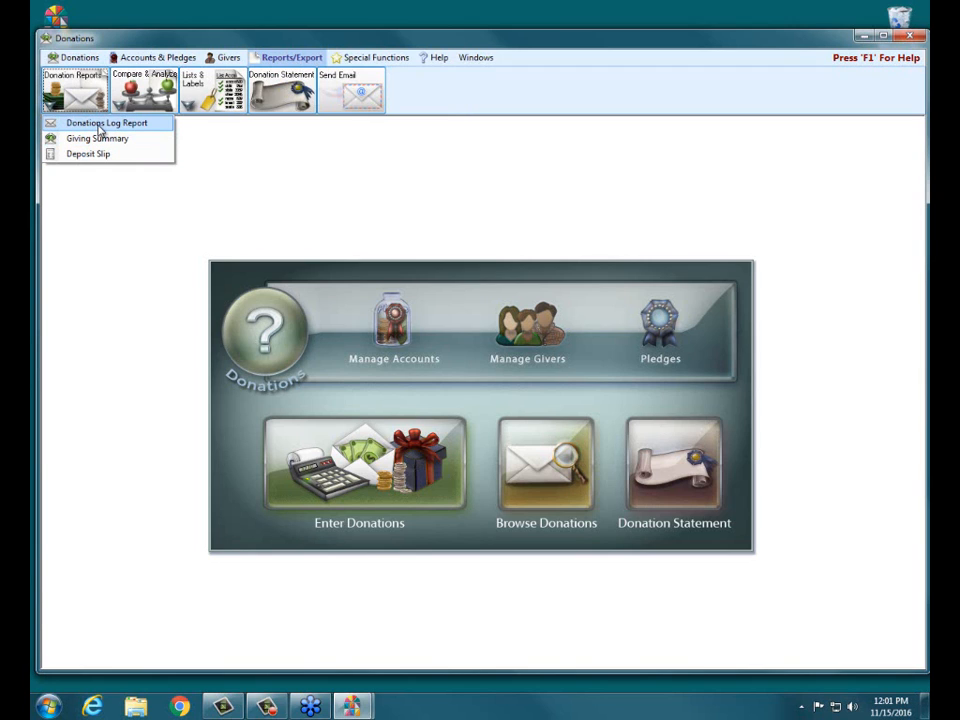
pyautogui.click(99, 126)
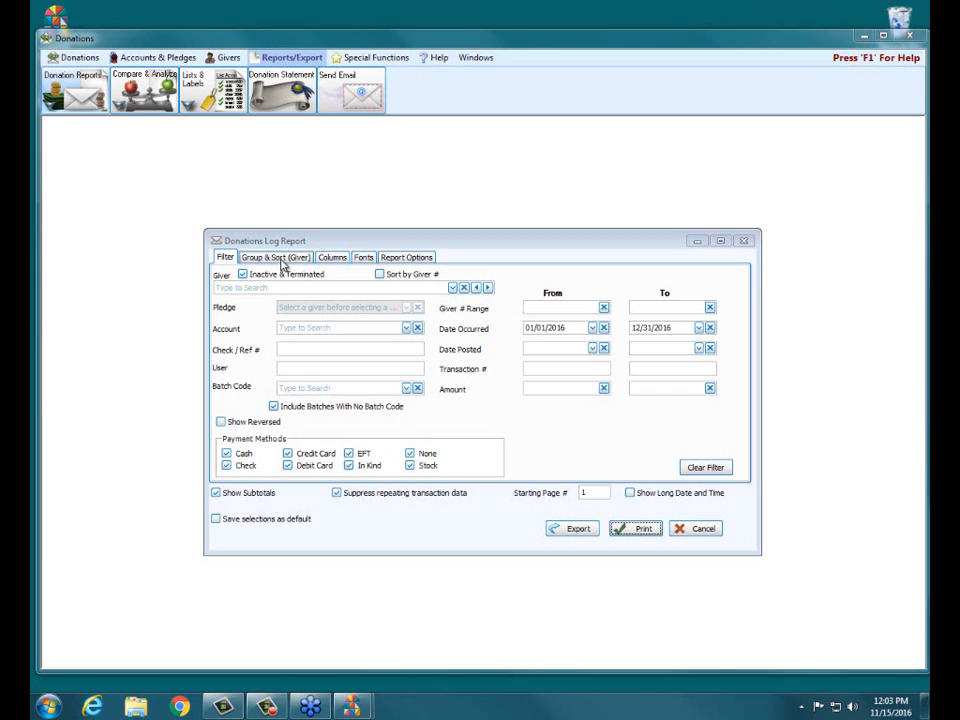
# Step: Review the report's grouping and sorting choices, keeping Giver as the first sort field and leaving Totals only off
pyautogui.click(282, 258)
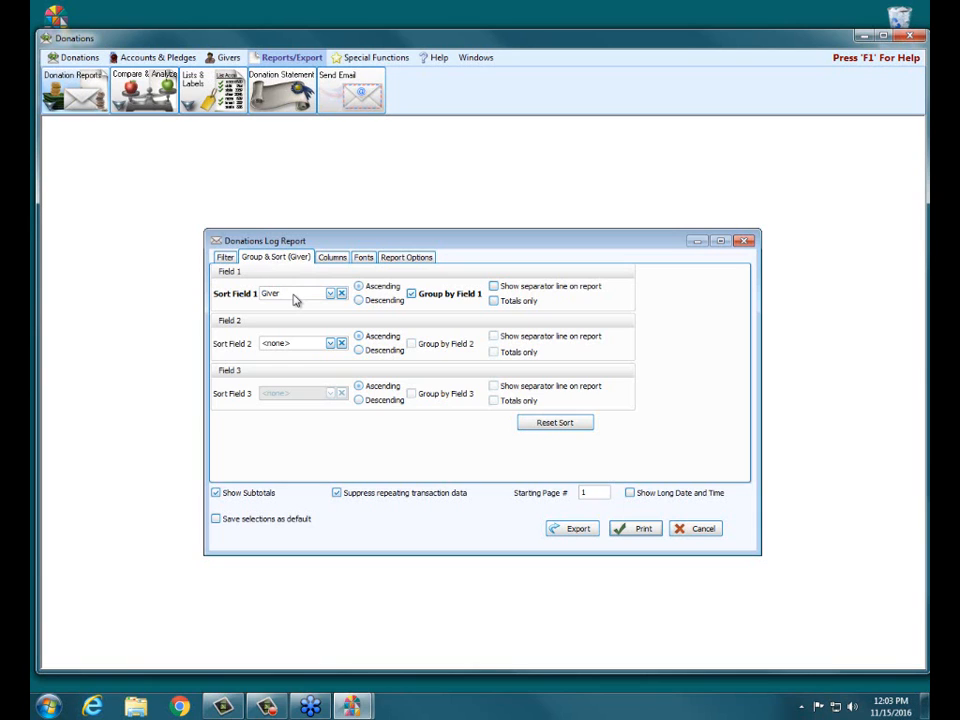
pyautogui.click(331, 293)
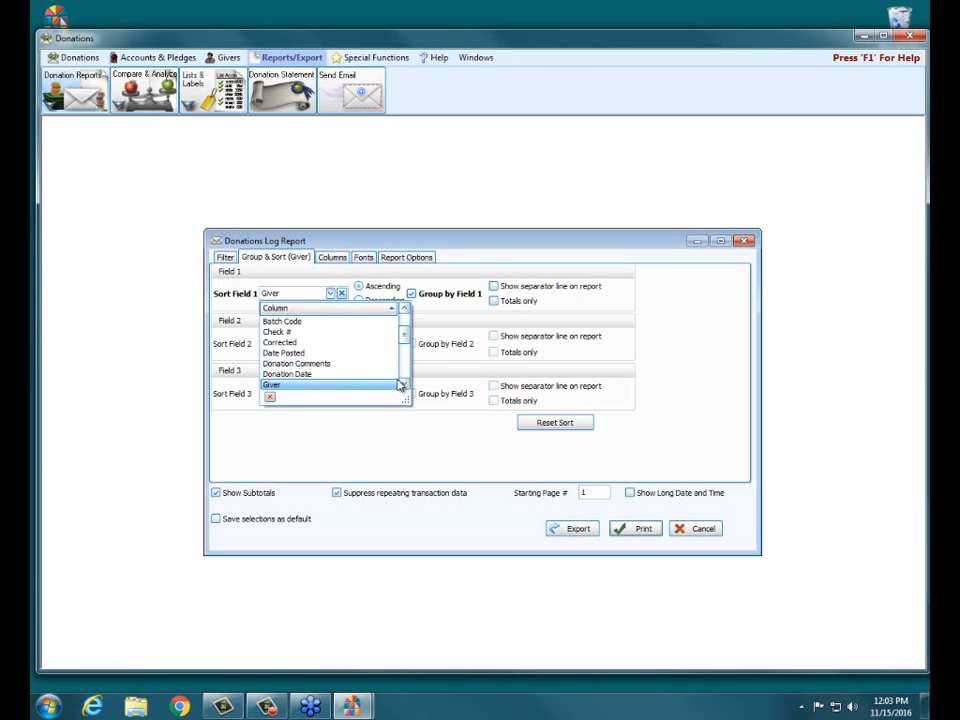
pyautogui.scroll(-6, 403, 384)
pyautogui.click(403, 384)
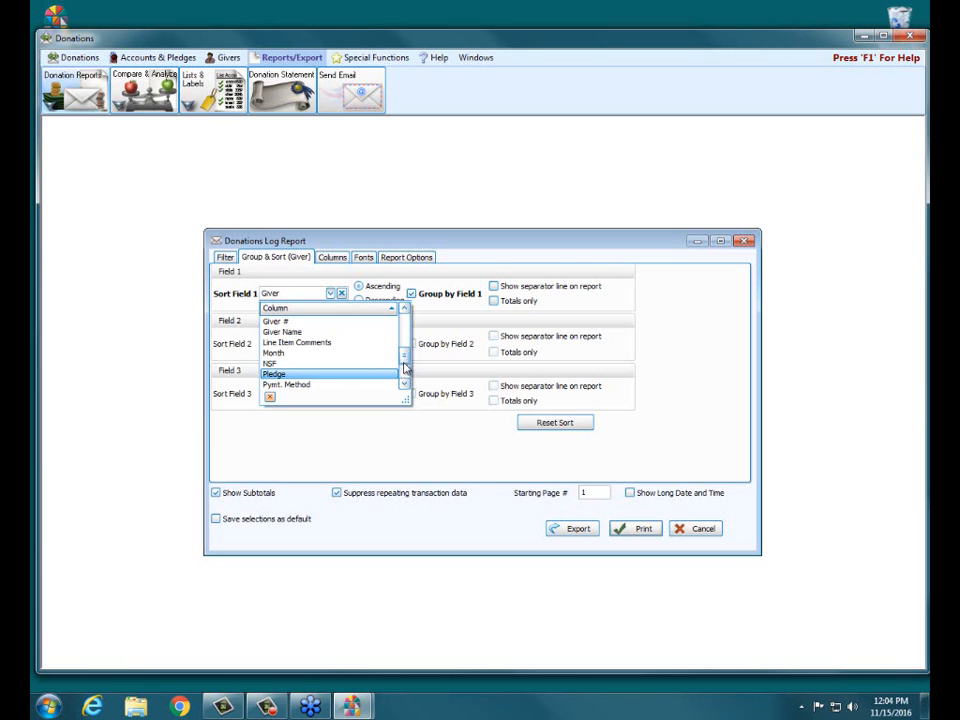
pyautogui.moveTo(405, 360)
pyautogui.mouseDown()
pyautogui.moveTo(406, 374)
pyautogui.moveTo(409, 349)
pyautogui.mouseUp()
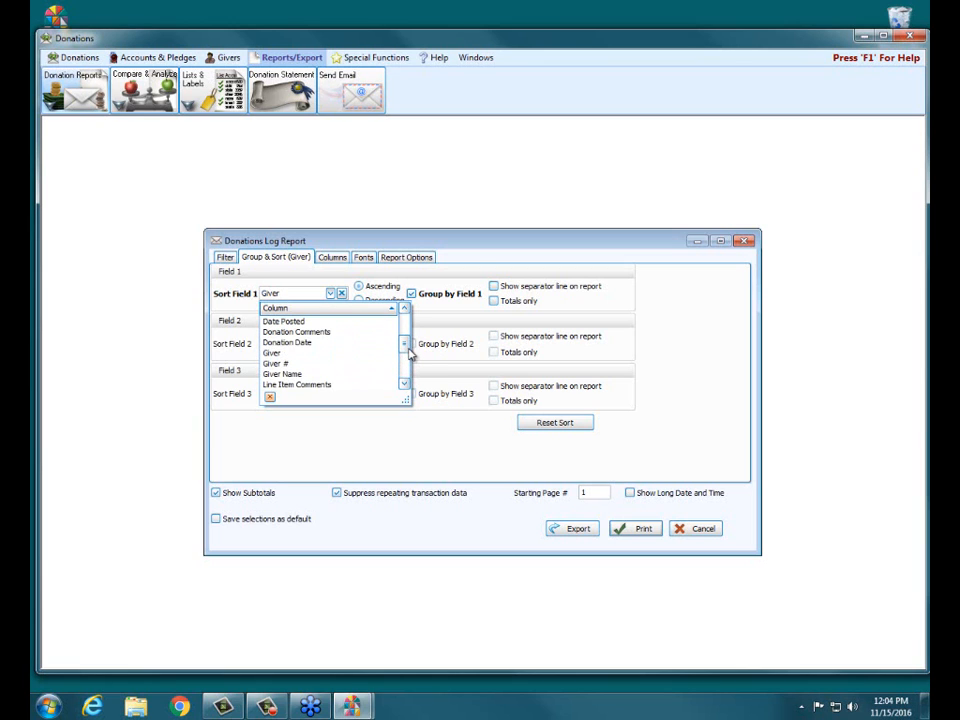
pyautogui.click(274, 354)
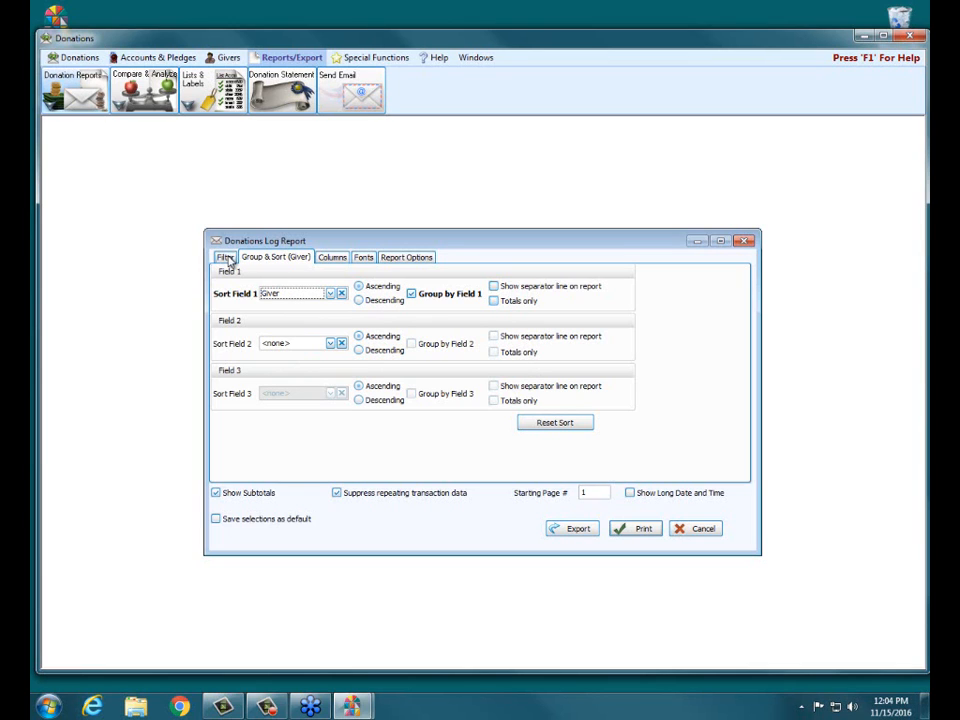
pyautogui.click(529, 301)
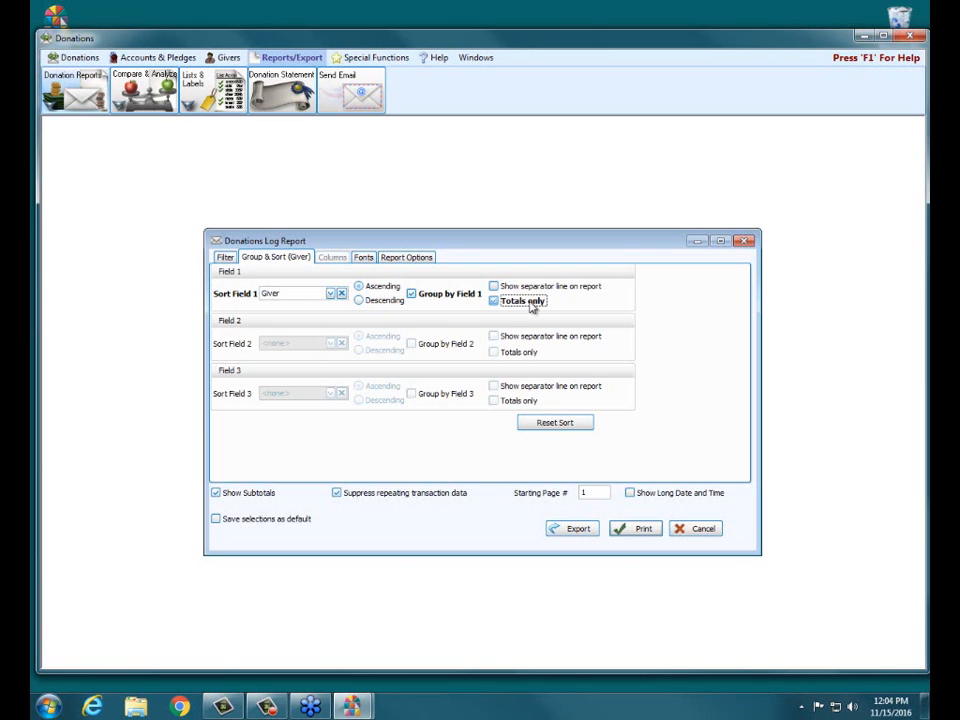
pyautogui.click(530, 304)
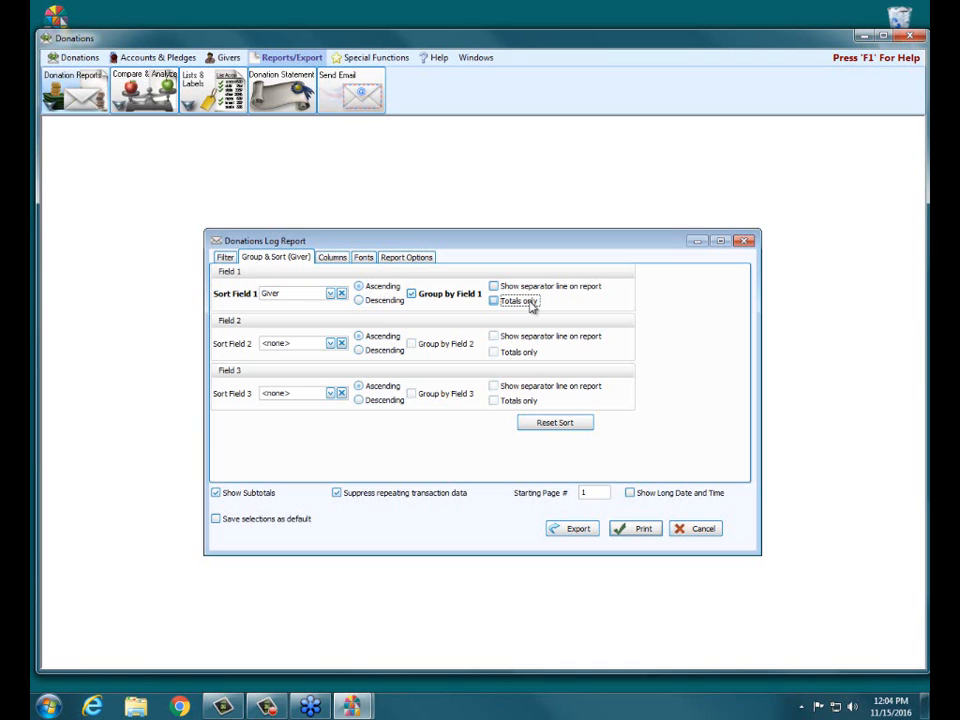
# Step: Try narrowing the Account column to 42 characters in the report's visible columns, and restore its width to 45
pyautogui.click(331, 258)
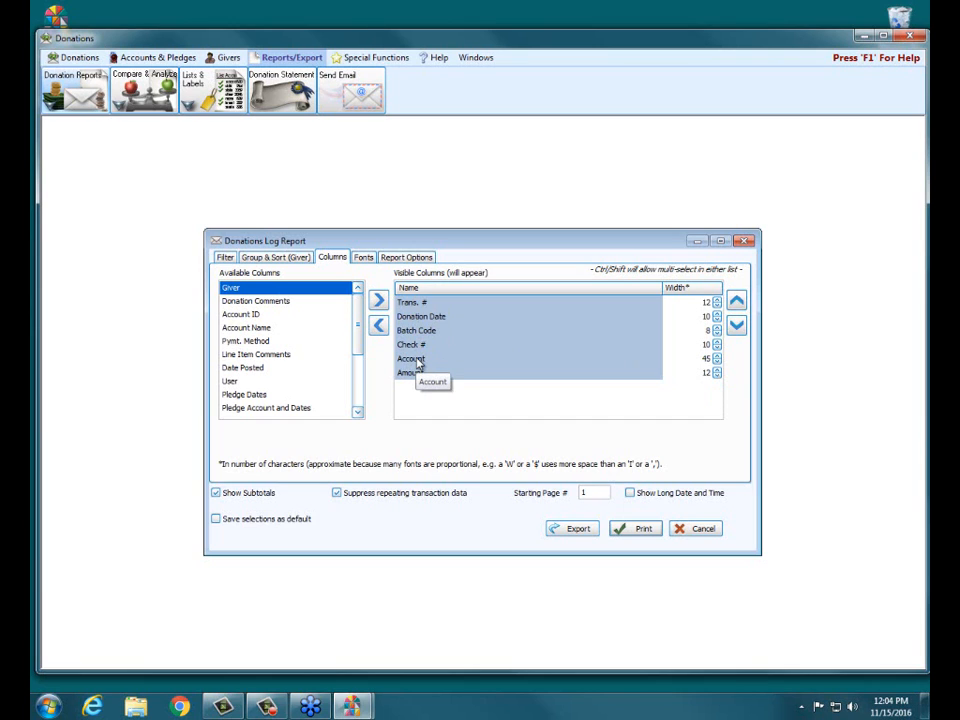
pyautogui.click(716, 361)
pyautogui.click(716, 361)
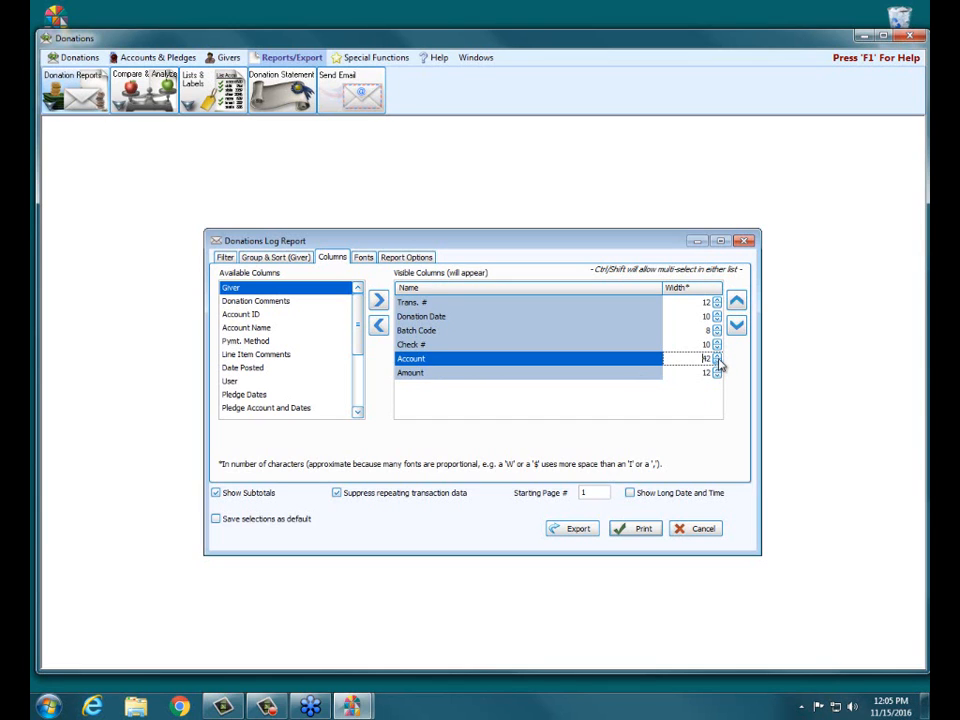
pyautogui.click(719, 356)
pyautogui.click(719, 356)
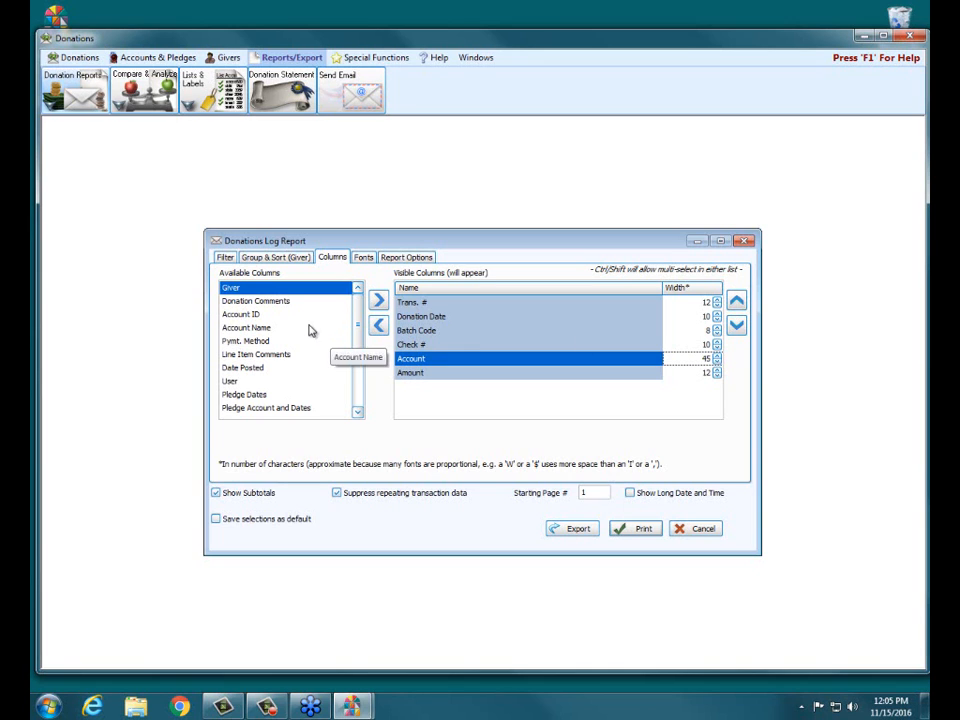
# Step: Add the Reversed On column to the report's visible columns and remove it again
pyautogui.moveTo(362, 311); pyautogui.dragTo(363, 370)
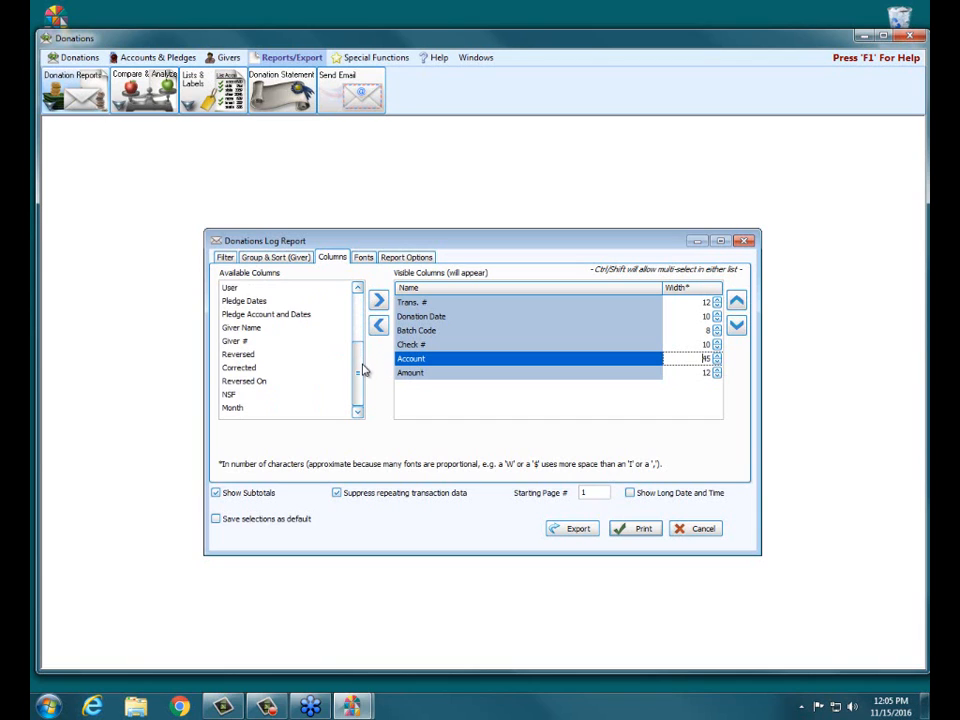
pyautogui.click(258, 355)
pyautogui.click(256, 369)
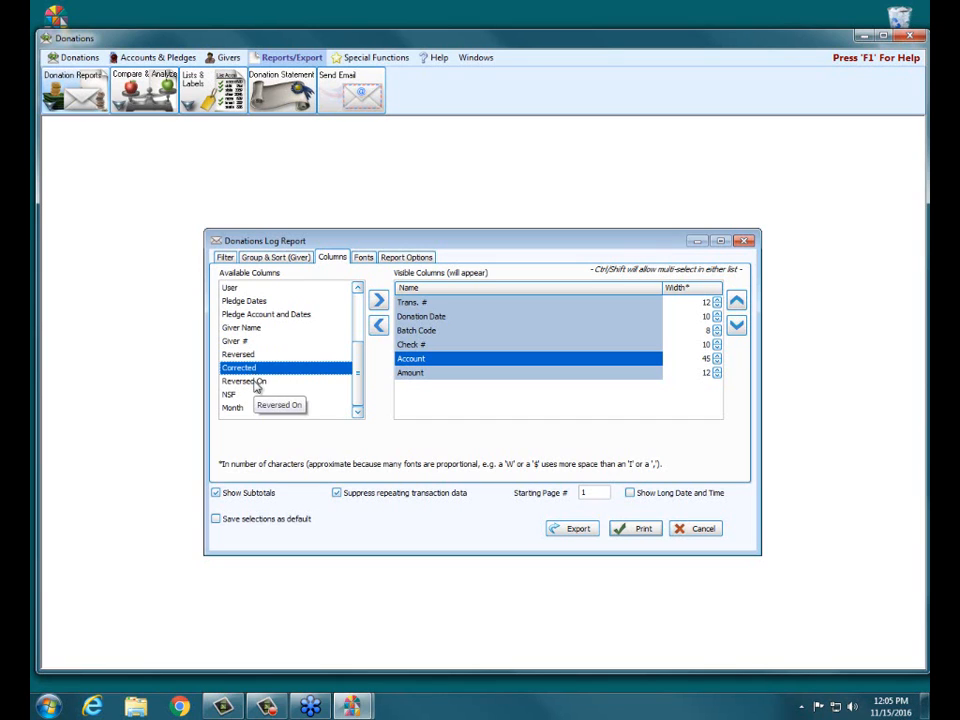
pyautogui.click(256, 383)
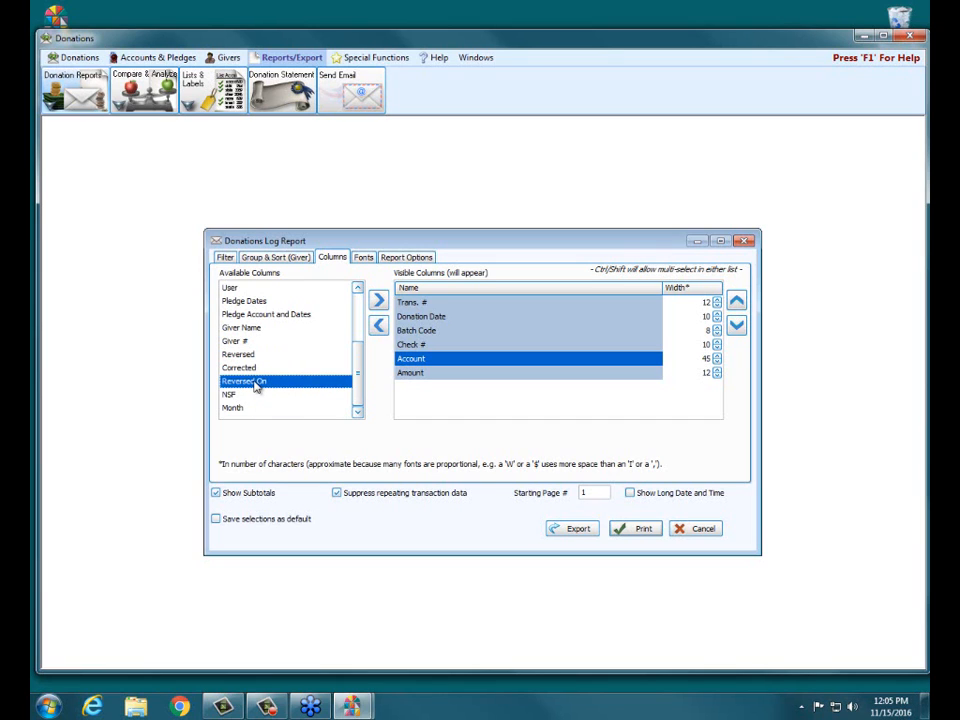
pyautogui.click(383, 306)
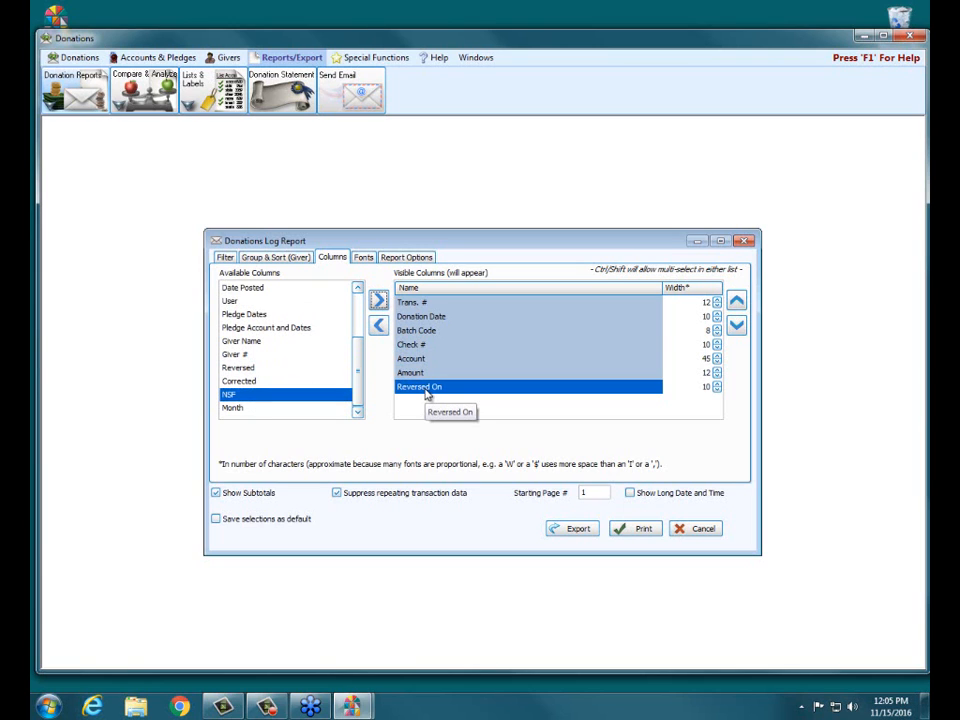
pyautogui.click(379, 325)
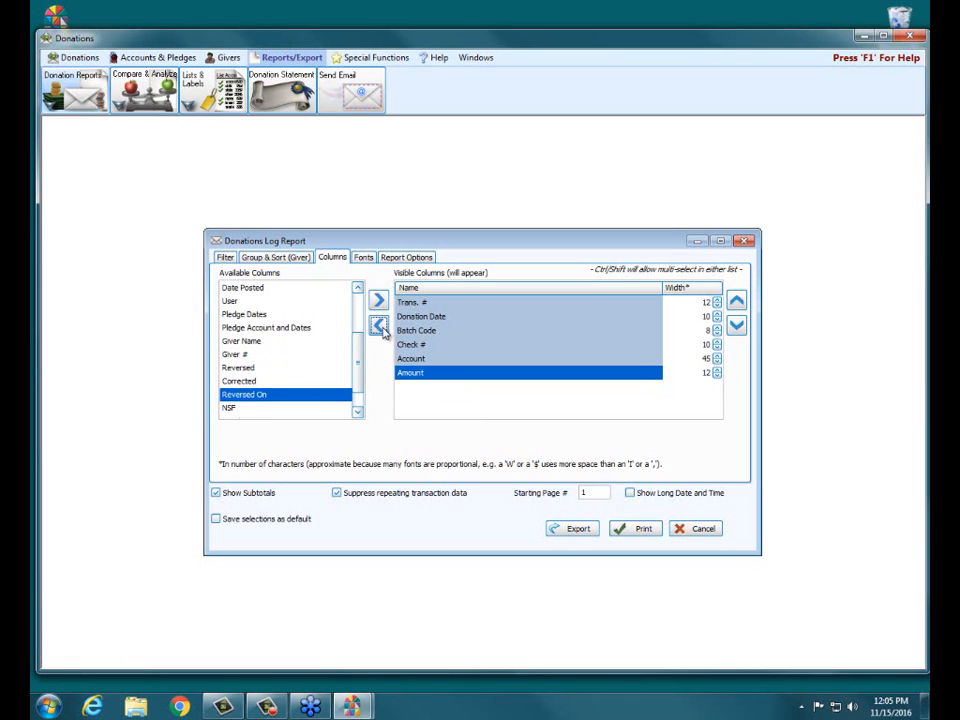
# Step: Review the report's font, indicator and filter settings, and close the Donations Log Report without printing
pyautogui.click(363, 257)
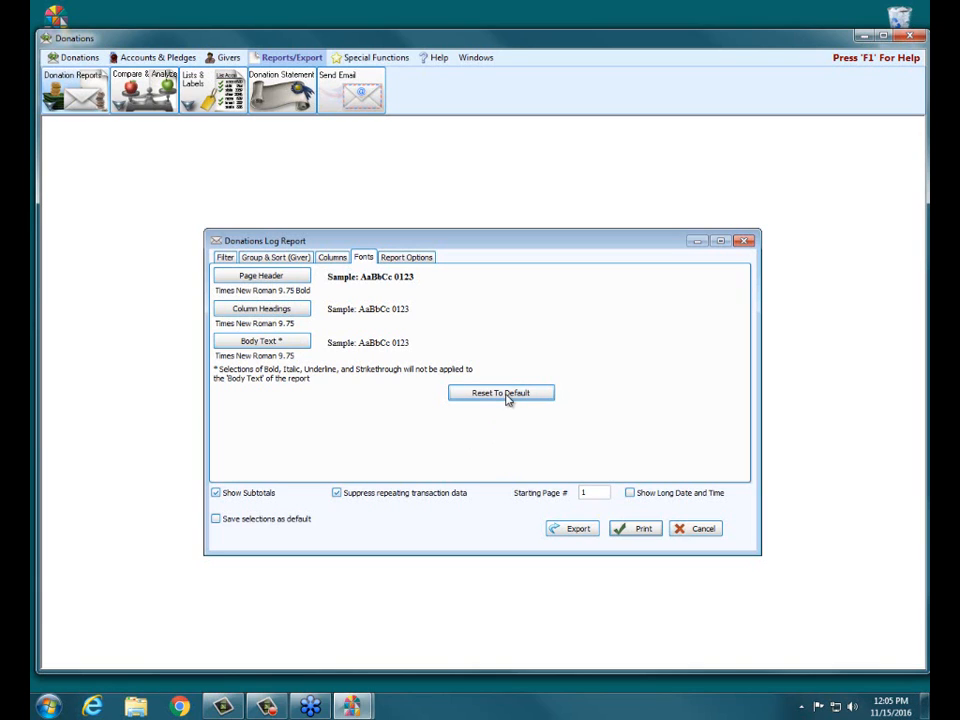
pyautogui.click(407, 260)
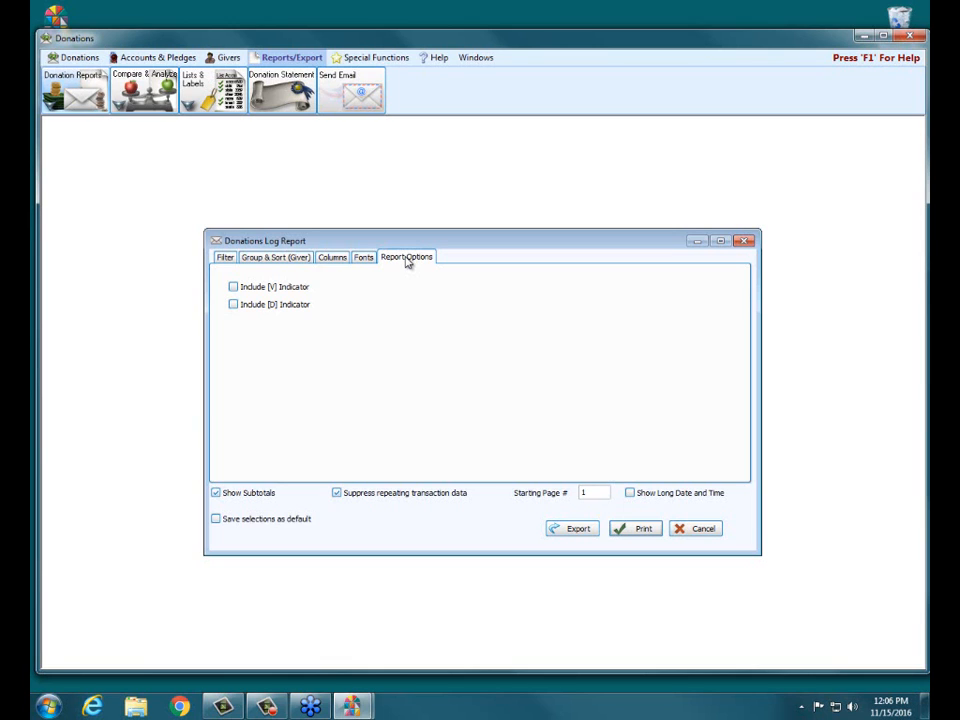
pyautogui.click(224, 258)
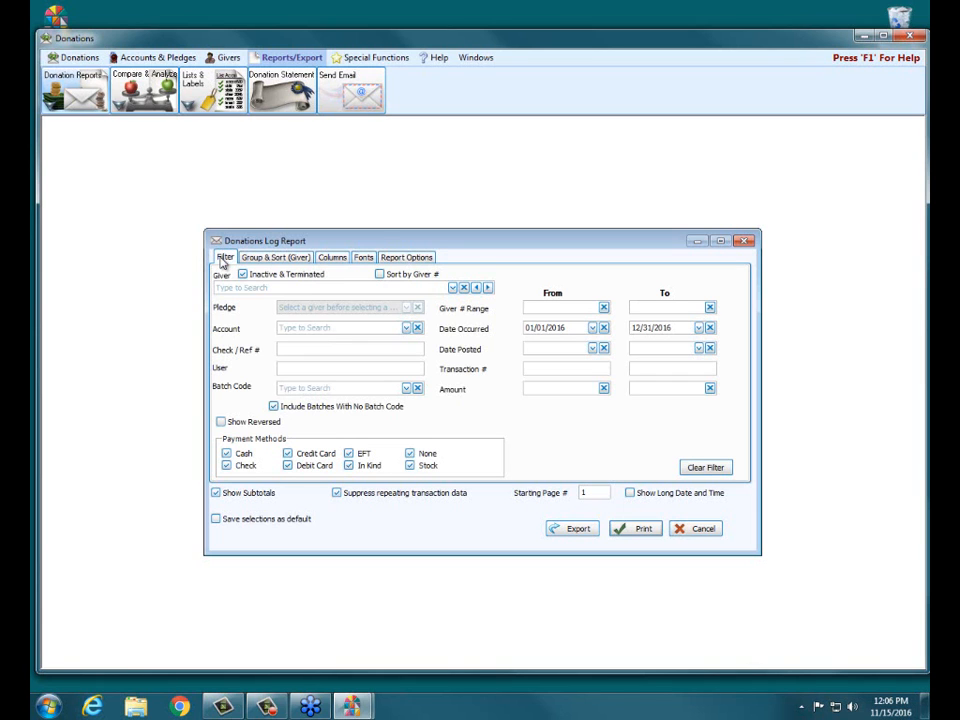
pyautogui.click(745, 242)
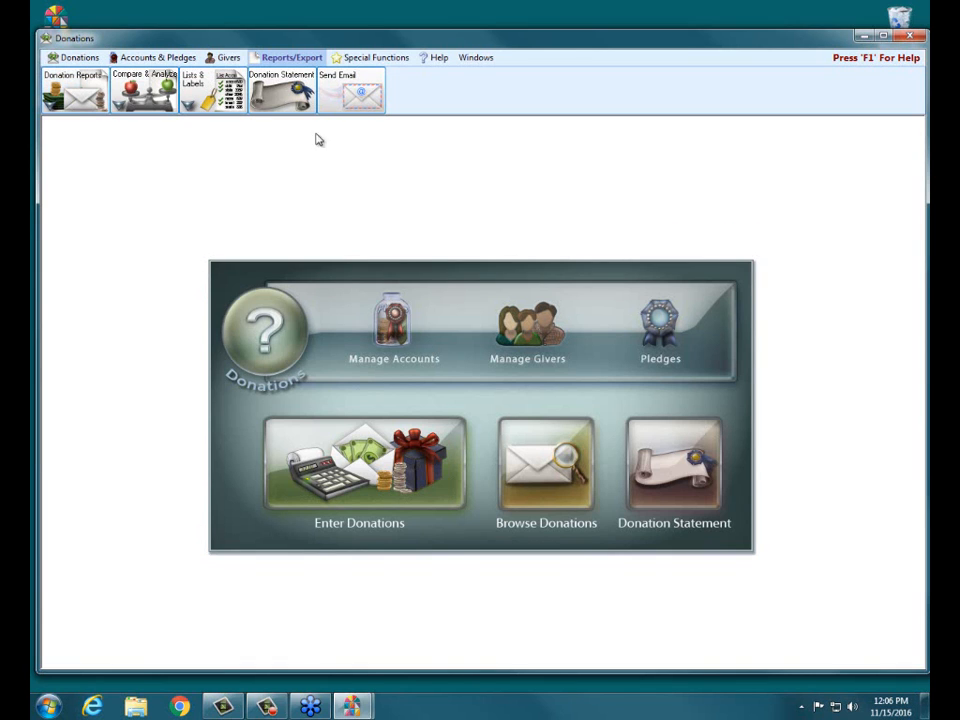
# Step: Run the Donations Log Report grouped by Giver, review its preview through the summary on the last page, and close the preview
pyautogui.click(72, 88)
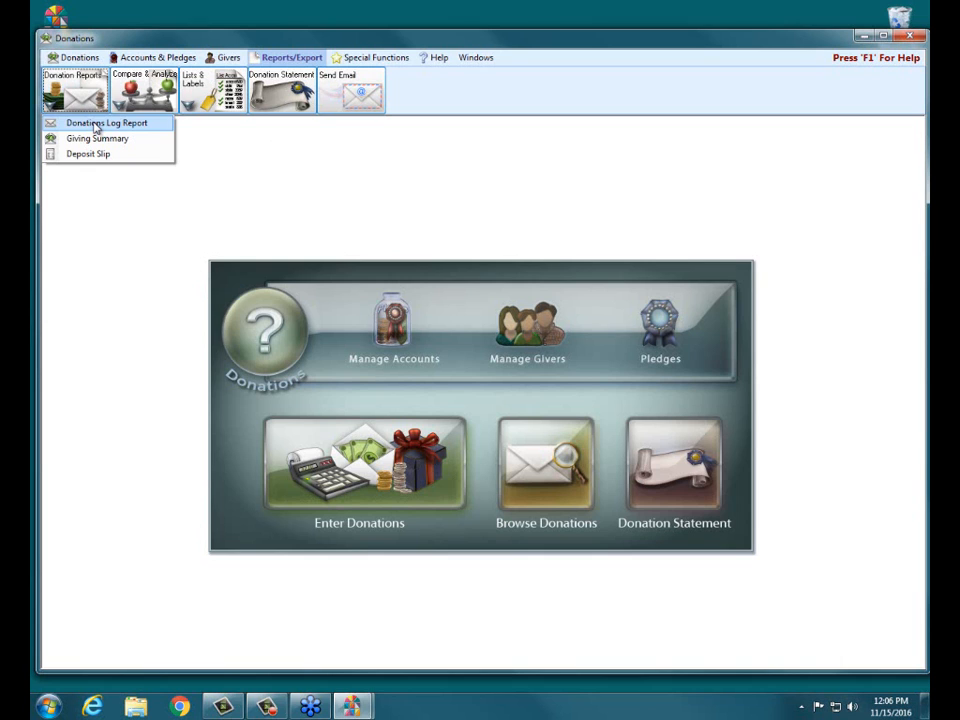
pyautogui.click(96, 123)
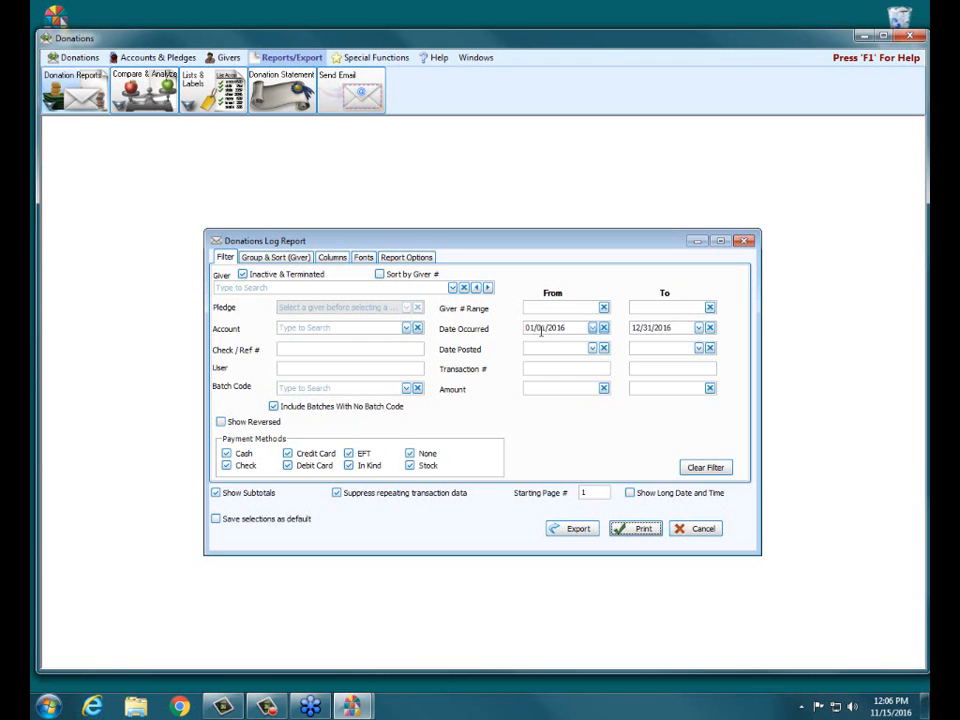
pyautogui.click(306, 257)
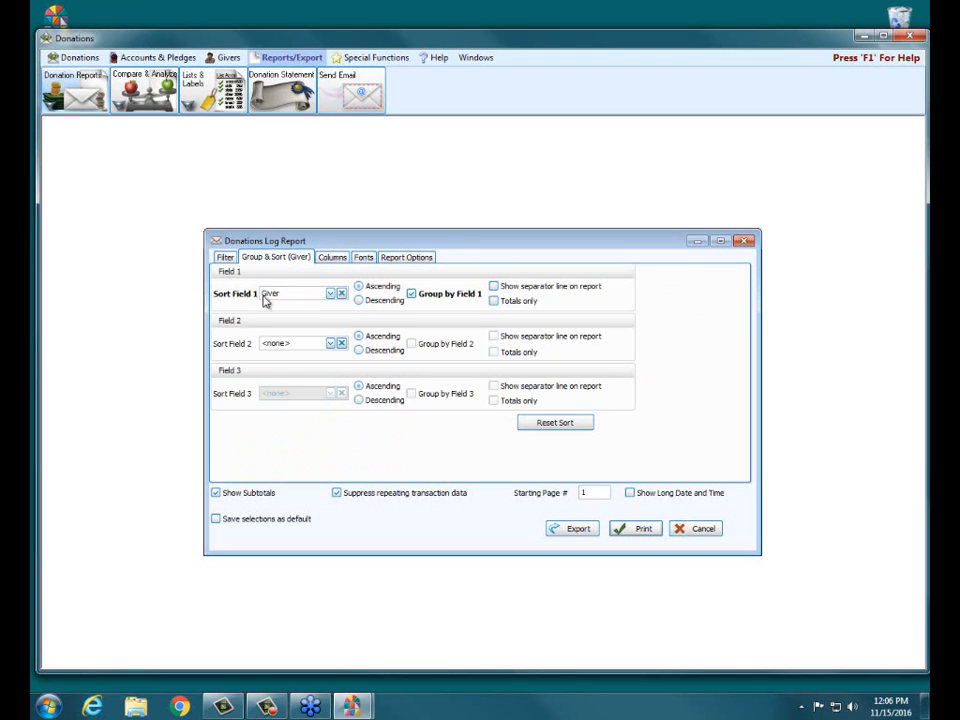
pyautogui.click(636, 530)
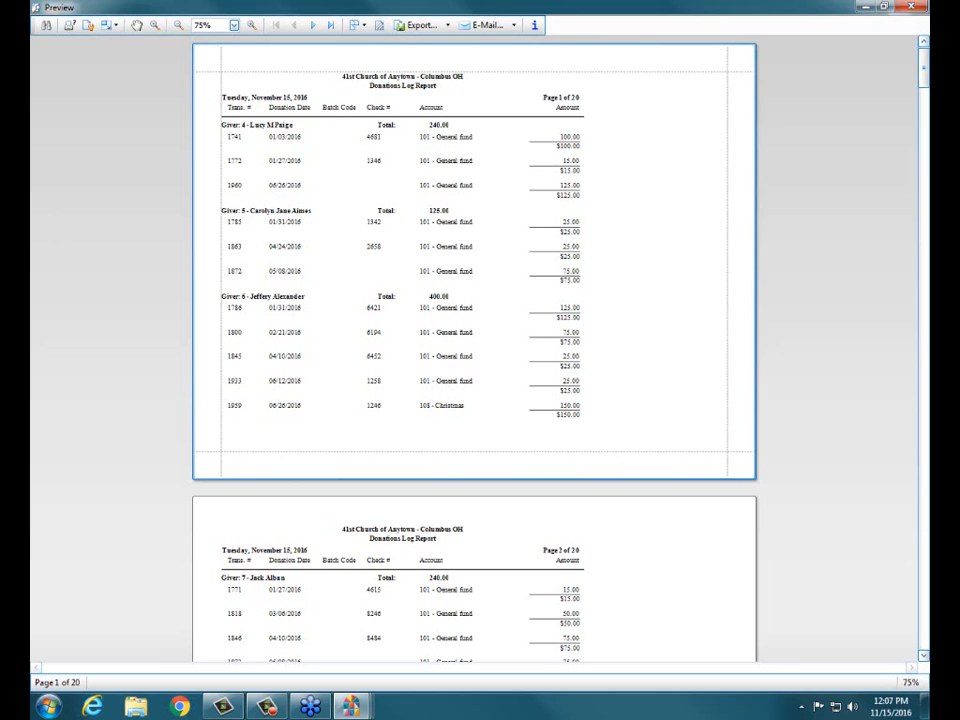
pyautogui.scroll(-1, 695, 50)
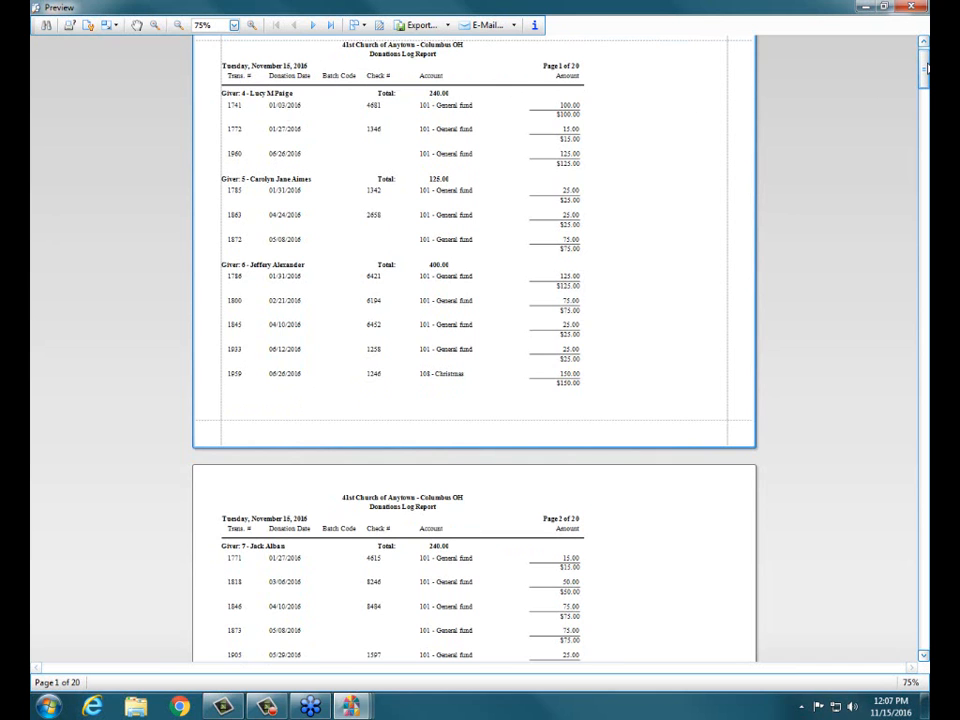
pyautogui.moveTo(925, 67); pyautogui.dragTo(922, 632)
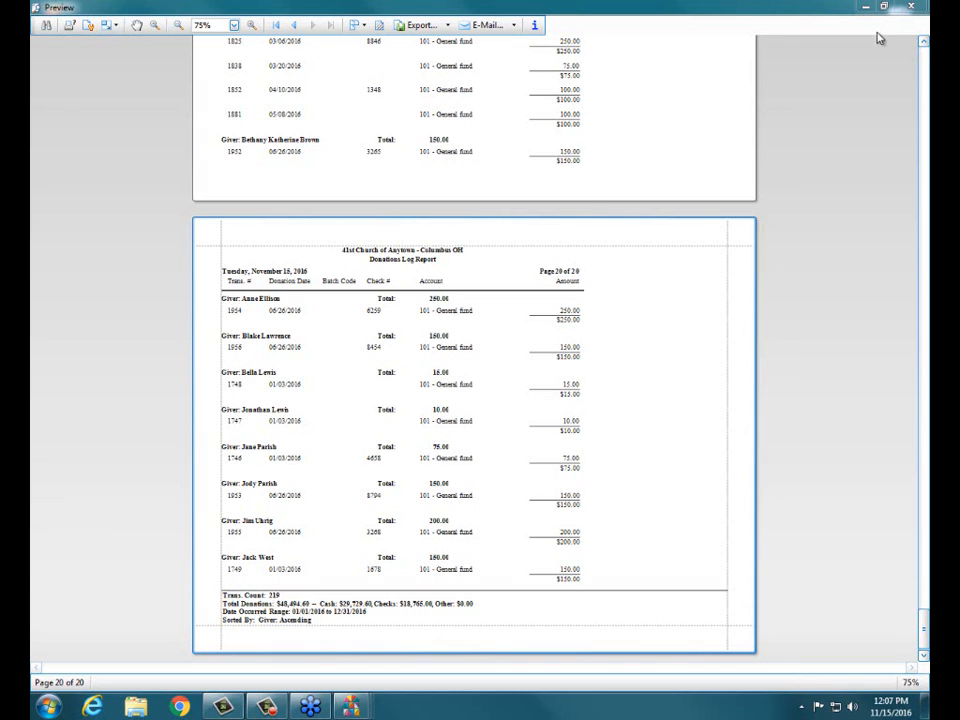
pyautogui.click(908, 12)
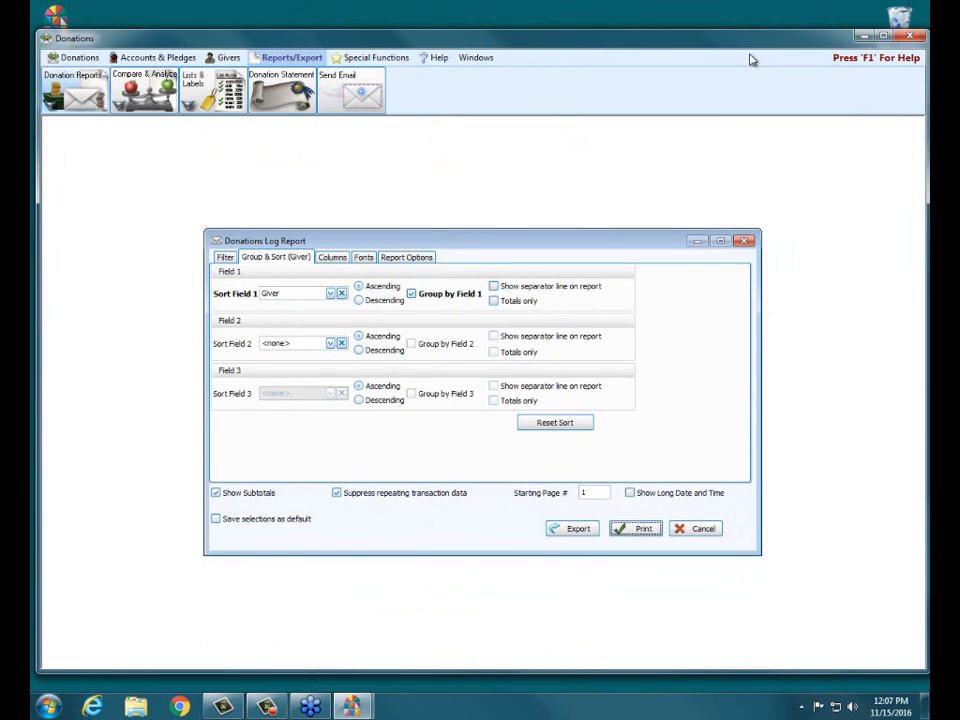
# Step: Filter the Donations Log Report to account 101 - General fund, and preview it through the last page
pyautogui.click(228, 258)
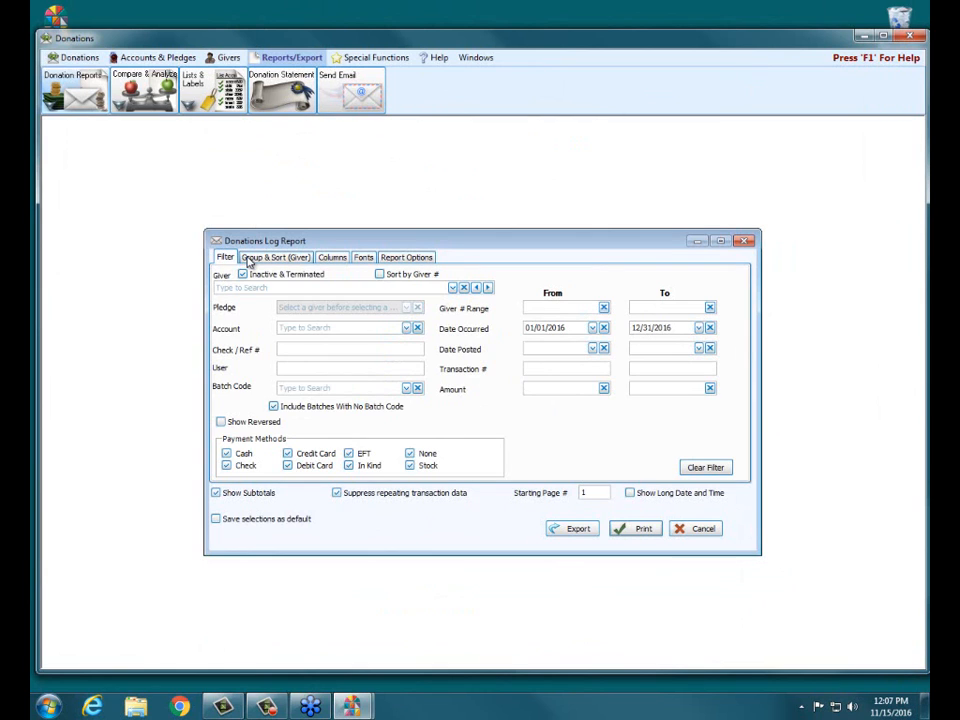
pyautogui.click(397, 329)
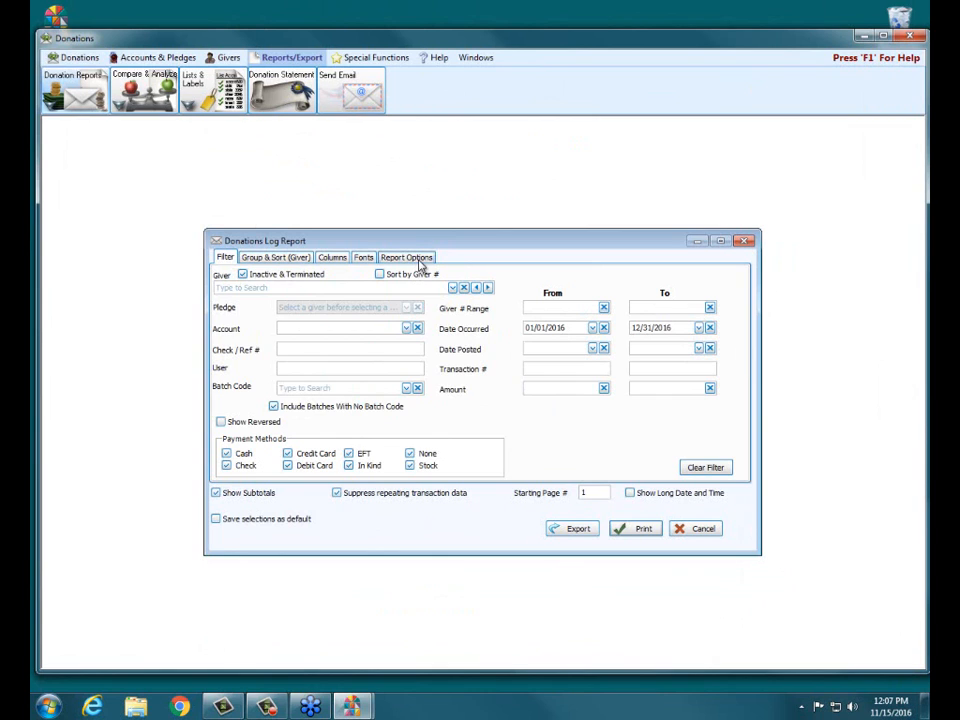
pyautogui.write('ge')
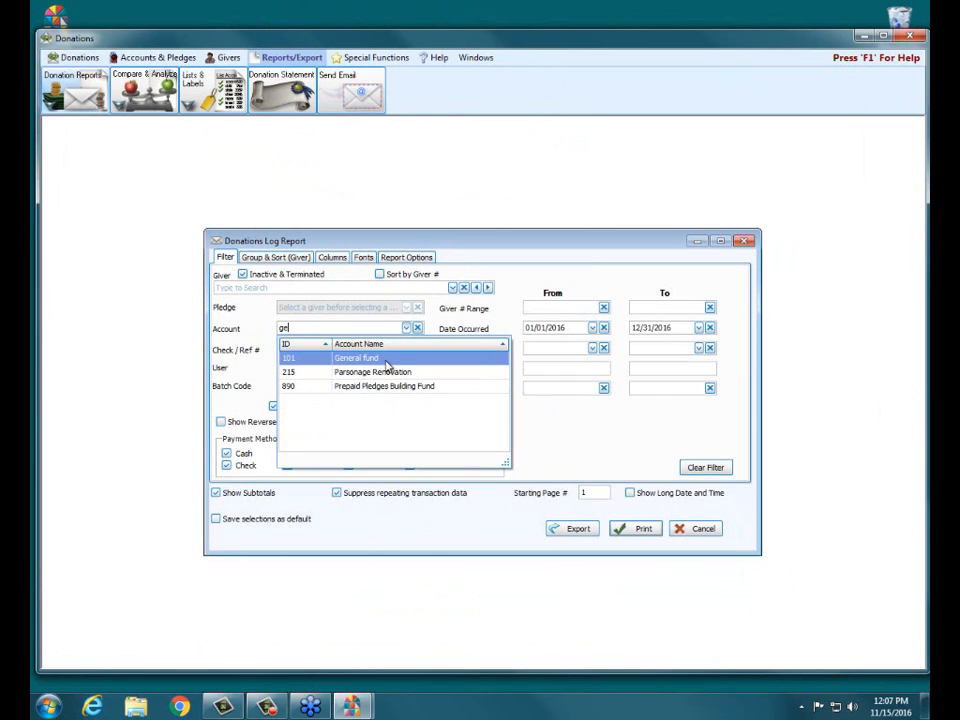
pyautogui.press('Tab')
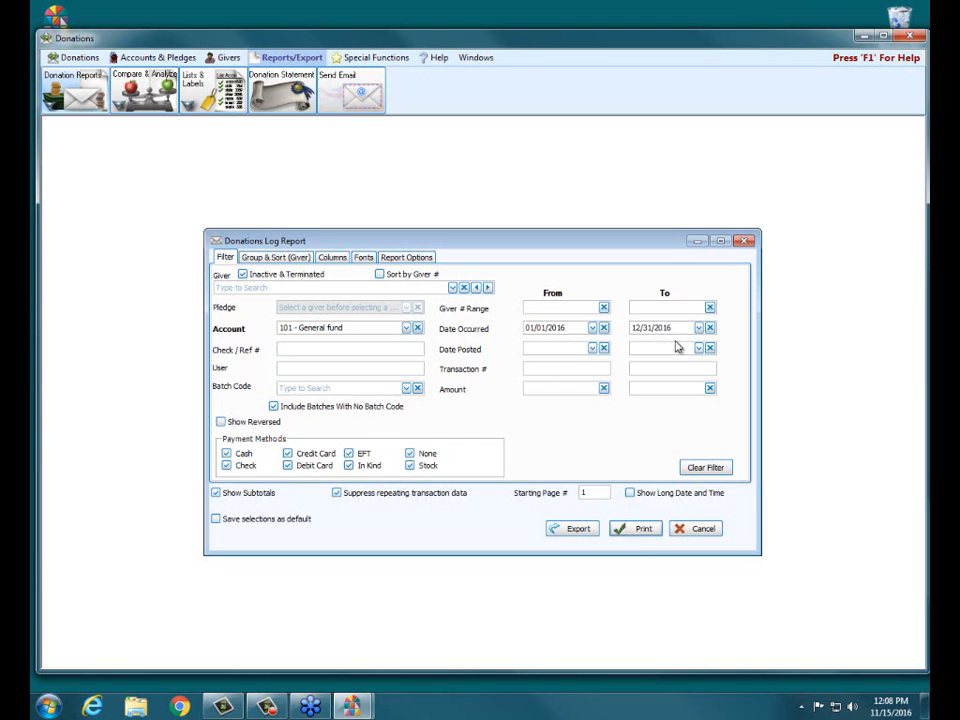
pyautogui.click(644, 530)
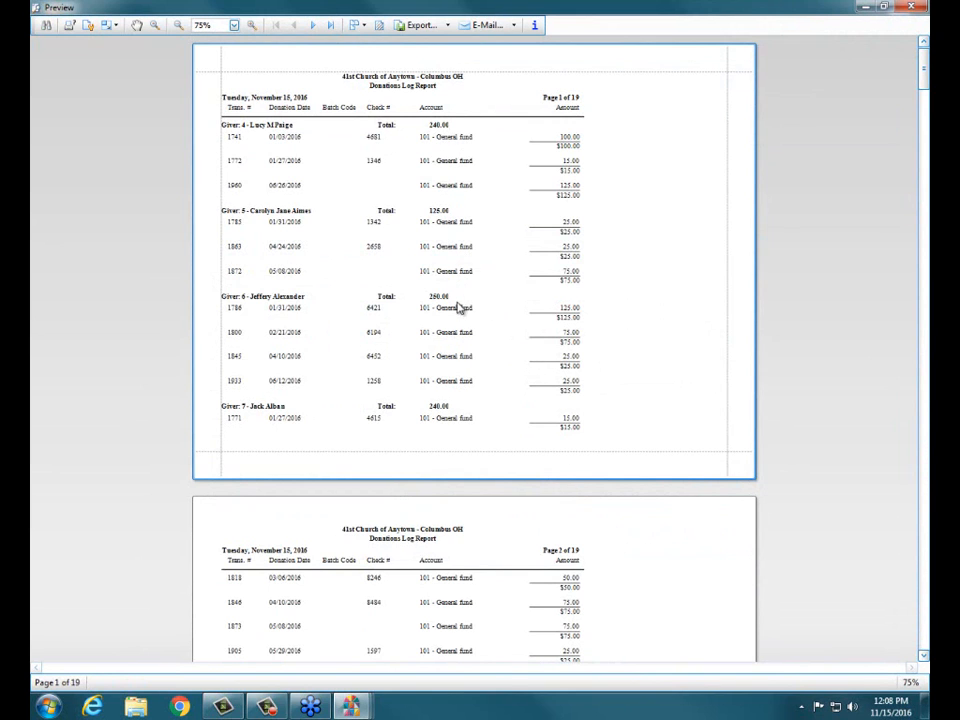
pyautogui.scroll(-5, 450, 574)
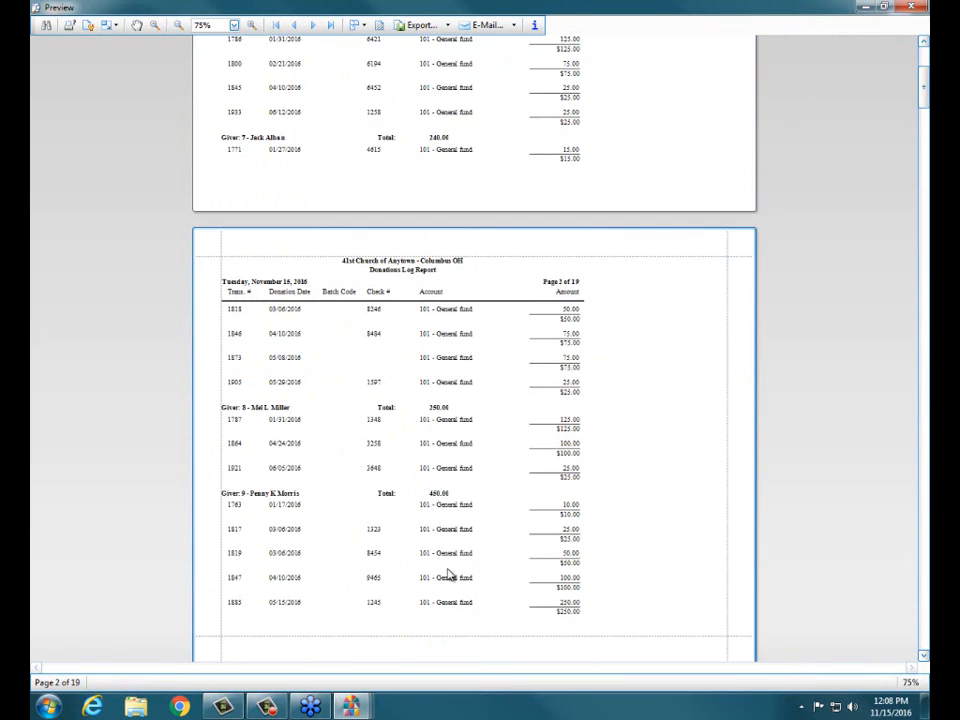
pyautogui.scroll(-3, 450, 574)
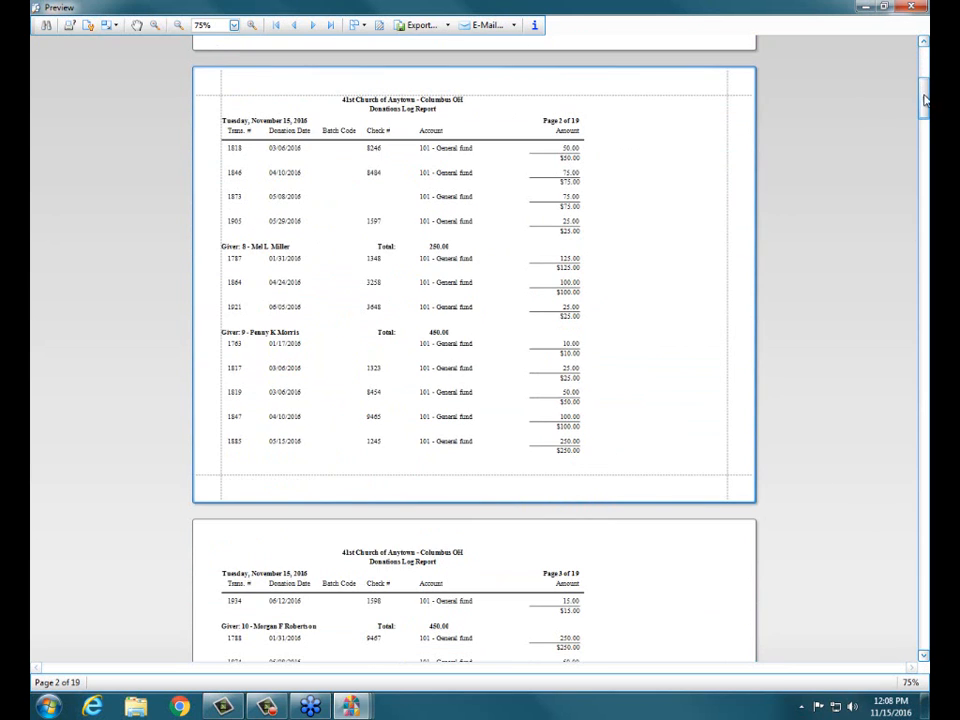
pyautogui.moveTo(925, 100); pyautogui.dragTo(922, 645)
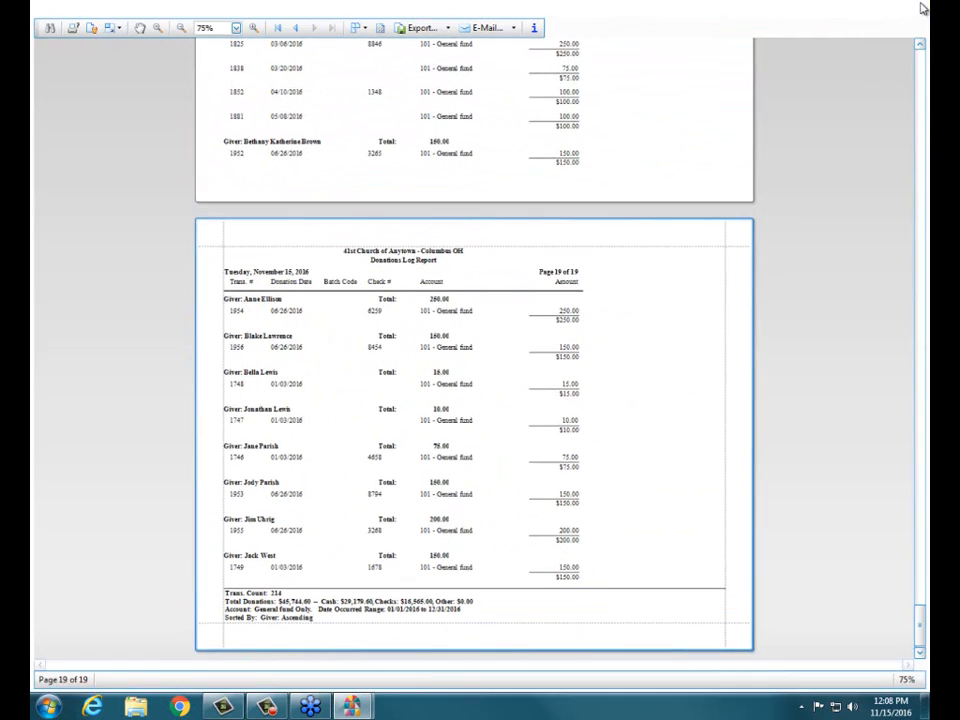
pyautogui.click(922, 8)
# Step: Clear the account filter, and preview the Donations Log Report with Donation Date as the first sort field
pyautogui.click(418, 328)
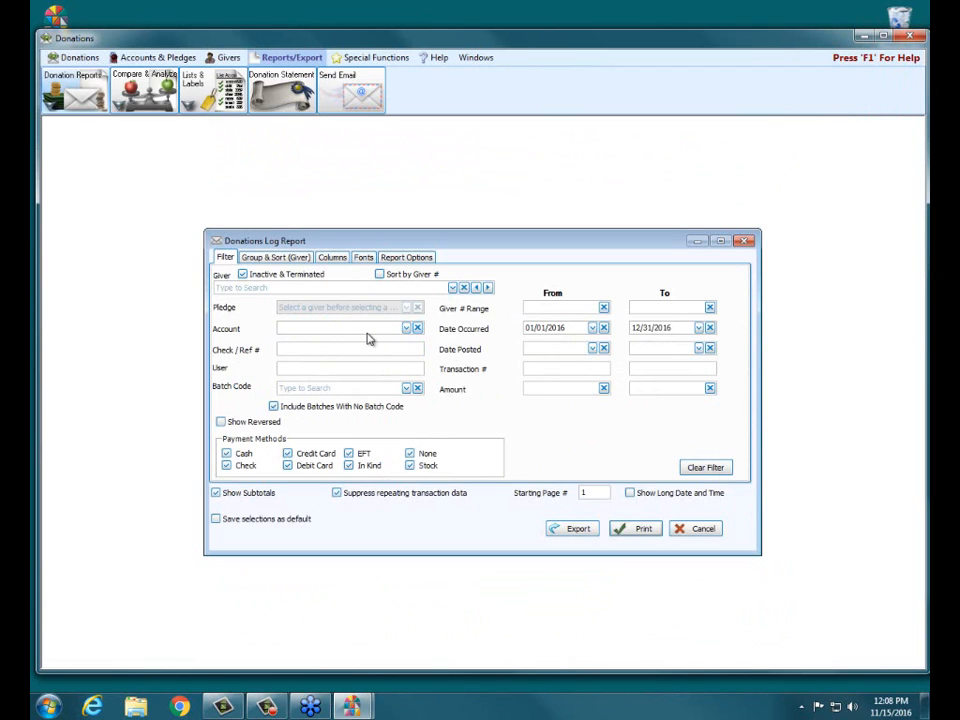
pyautogui.click(272, 259)
pyautogui.click(330, 293)
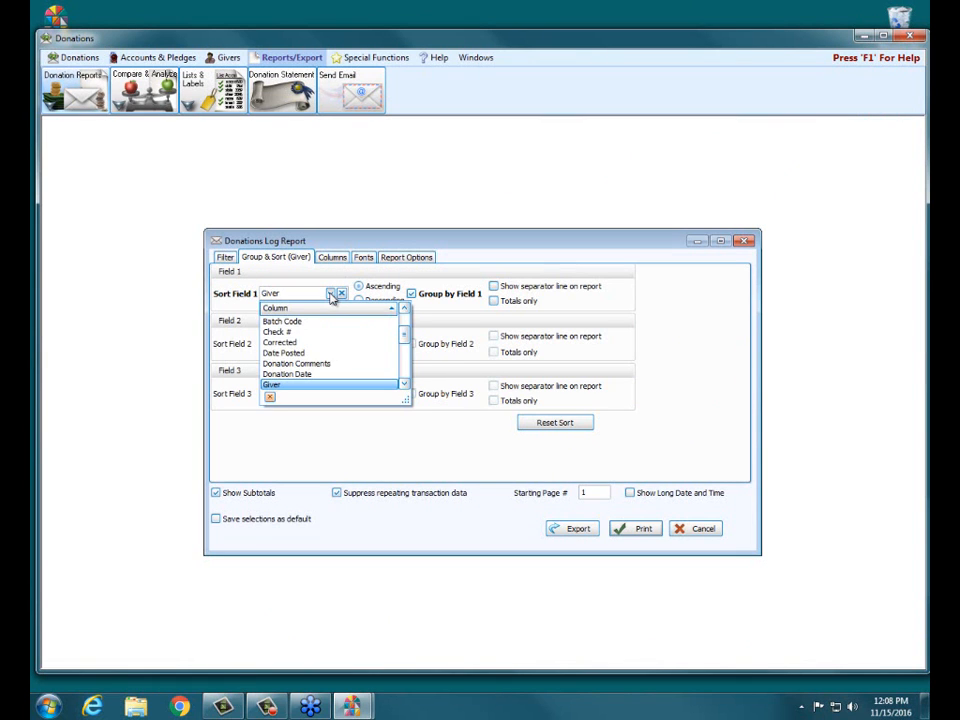
pyautogui.click(312, 374)
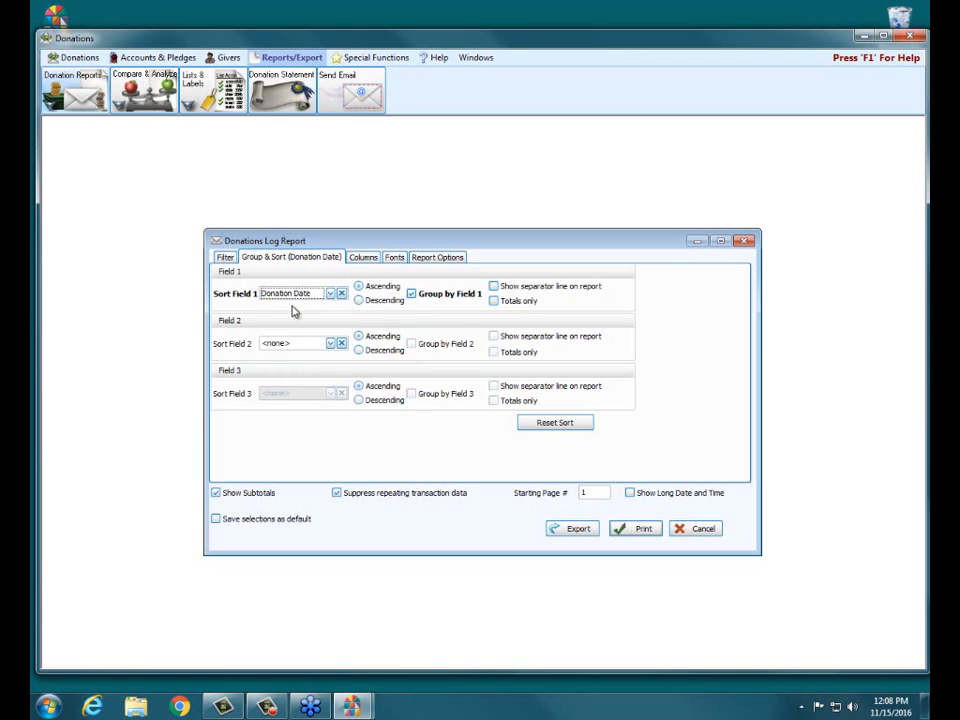
pyautogui.click(646, 533)
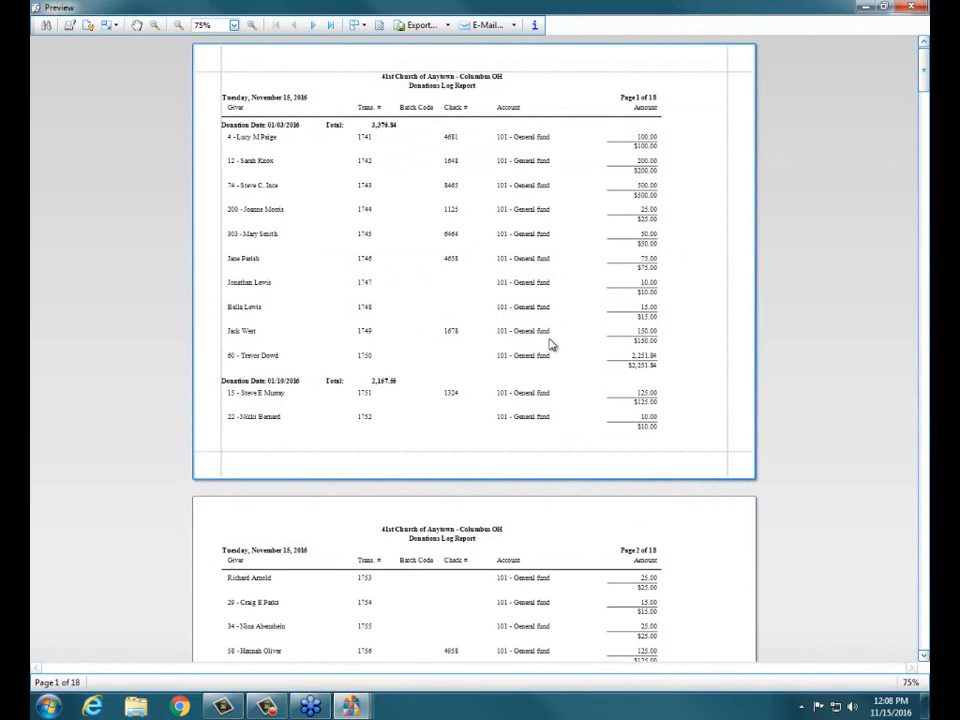
pyautogui.scroll(-3, 604, 434)
pyautogui.scroll(-3, 604, 434)
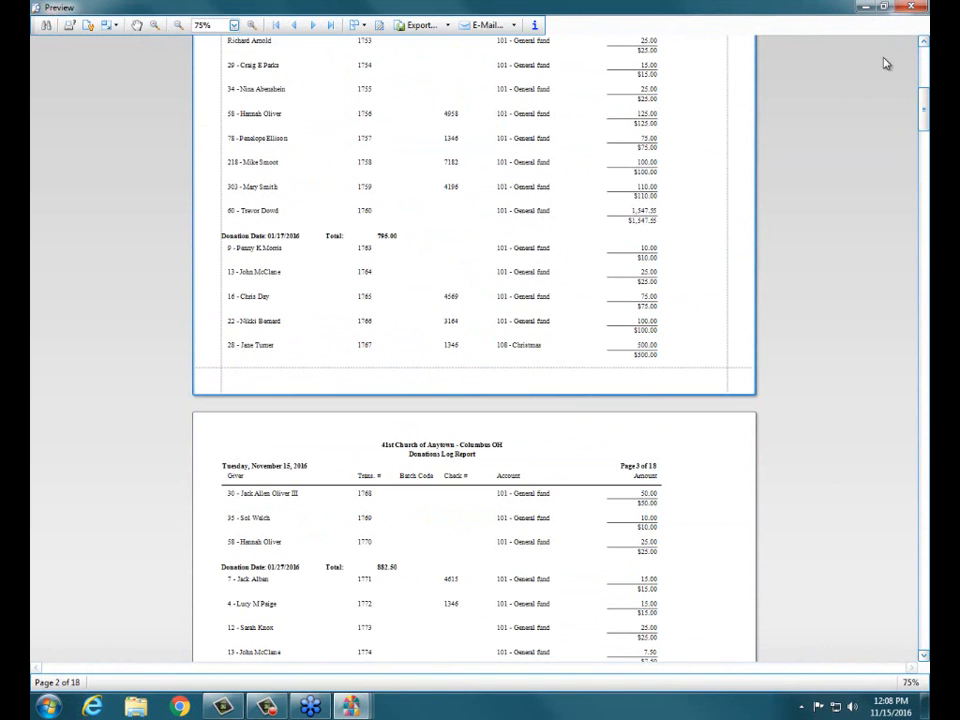
pyautogui.click(911, 7)
# Step: Preview the report with Totals only enabled for the Donation Date grouping, and close the Donations Log Report
pyautogui.click(508, 304)
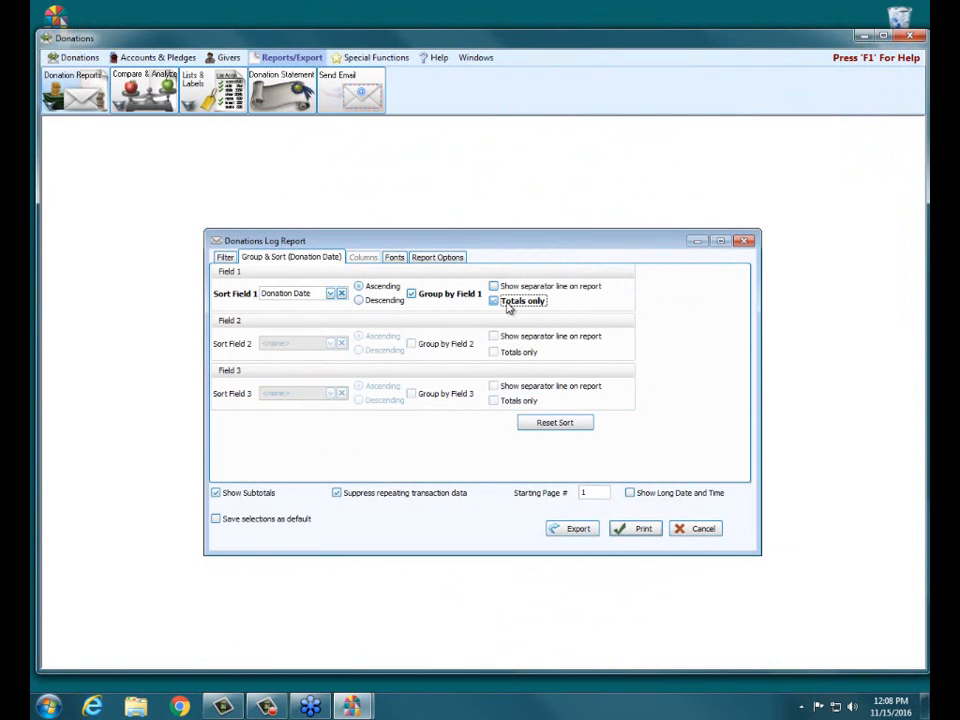
pyautogui.click(622, 529)
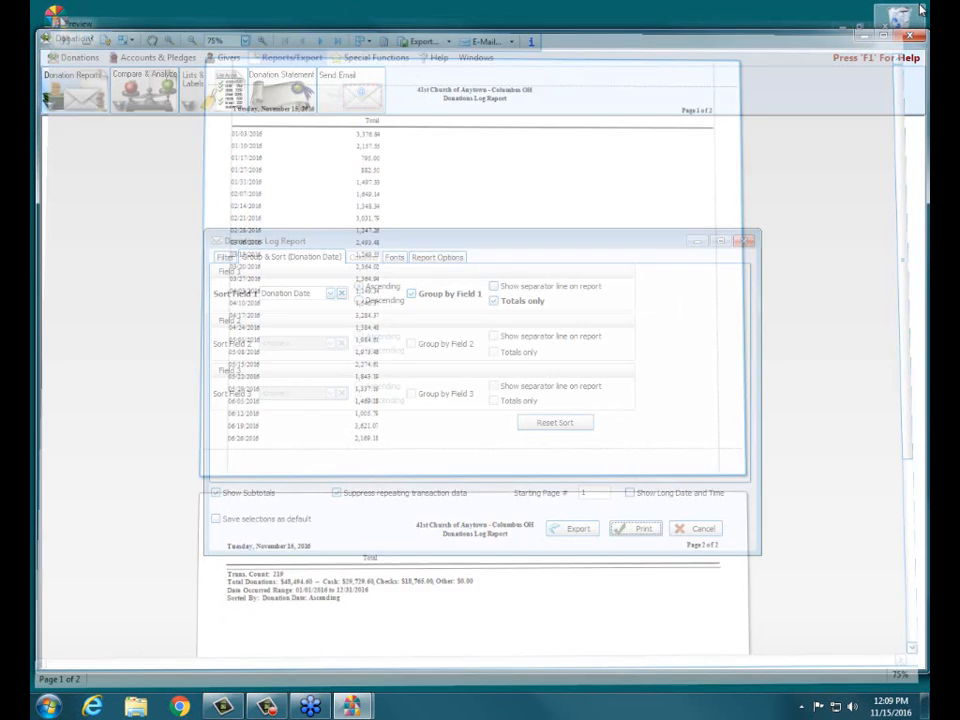
pyautogui.click(910, 7)
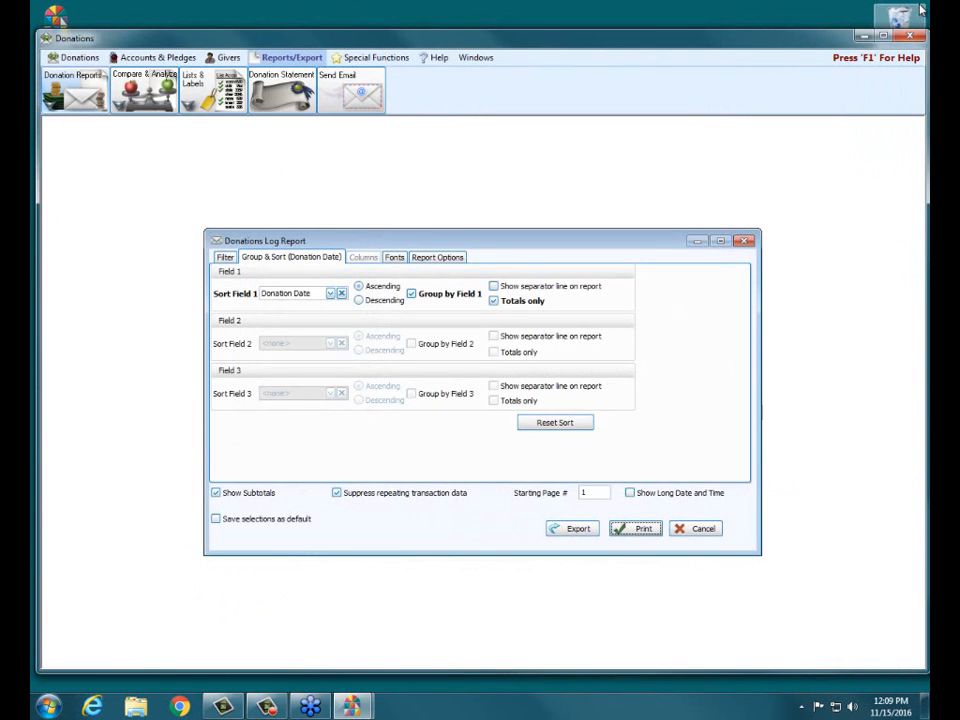
pyautogui.click(747, 243)
# Step: Run a Giving Summary with Date Occurred from 02/21/2016 to 02/21/2016, and close its preview after reviewing it
pyautogui.click(68, 88)
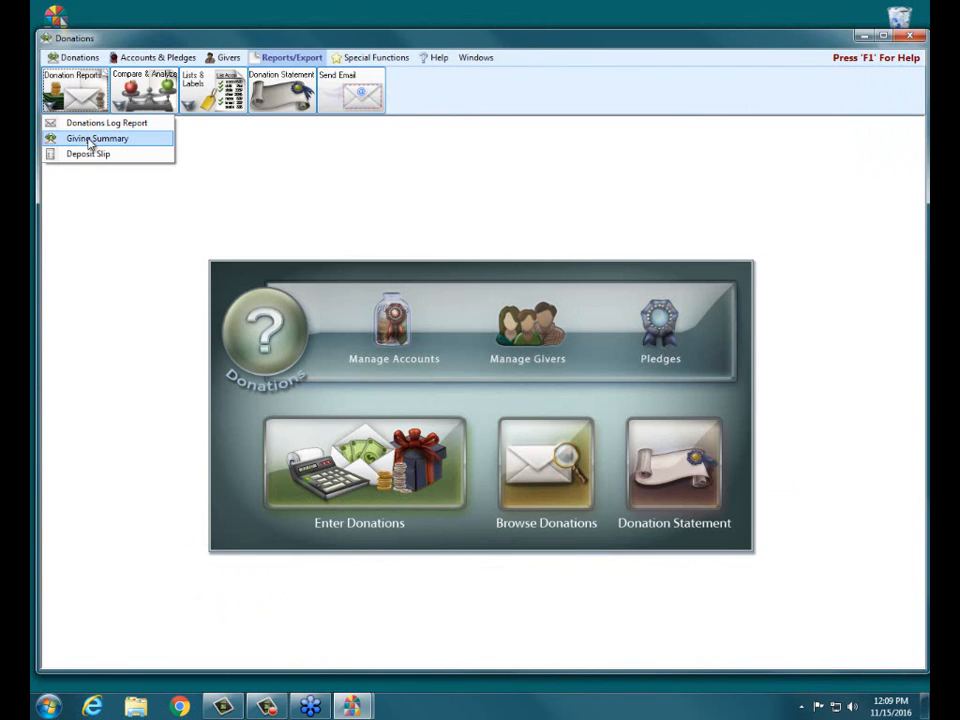
pyautogui.click(90, 140)
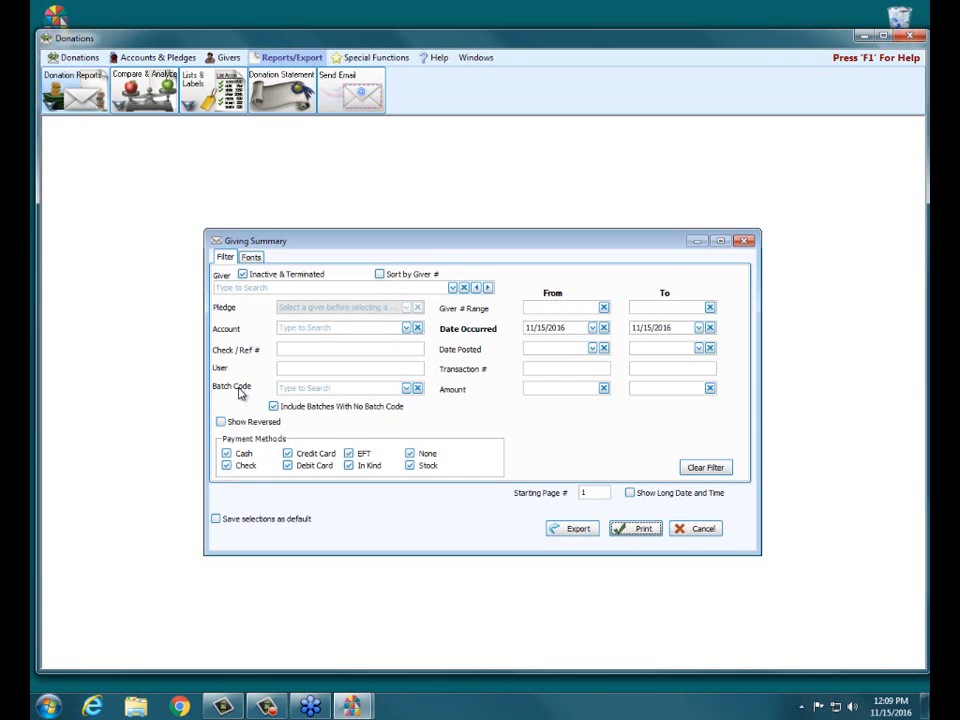
pyautogui.click(530, 327)
pyautogui.write('0221')
pyautogui.click(636, 328)
pyautogui.write('0221')
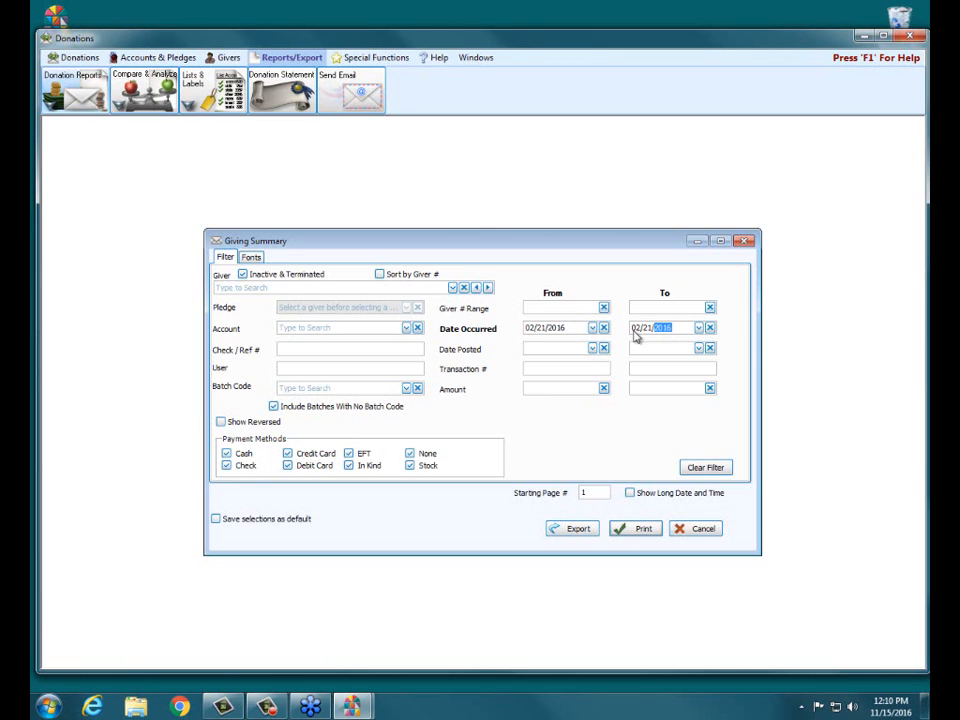
pyautogui.click(650, 534)
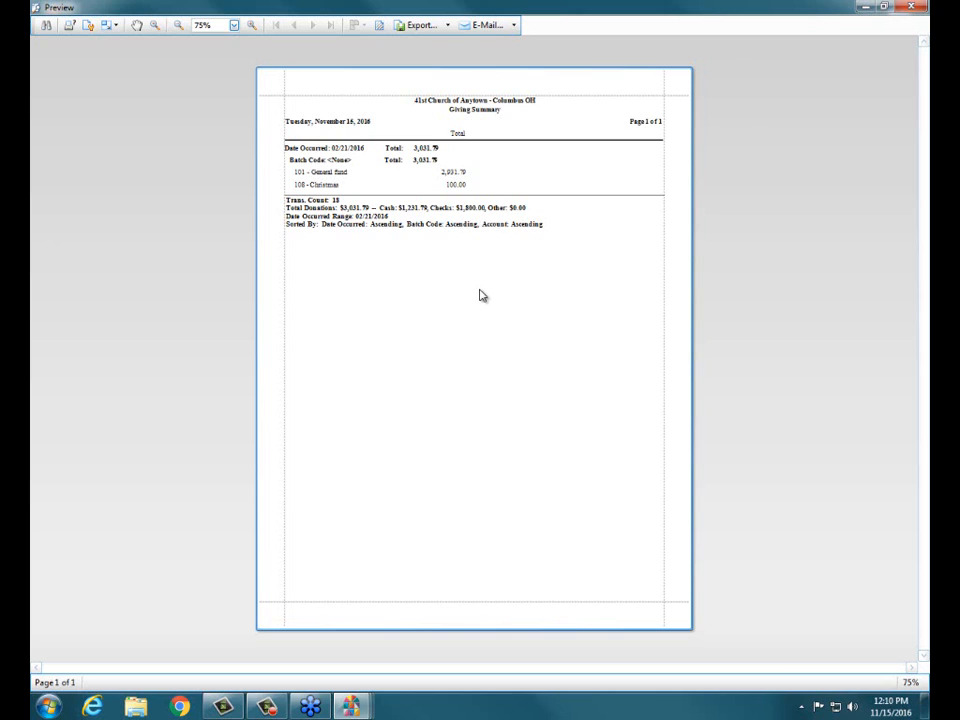
pyautogui.click(911, 7)
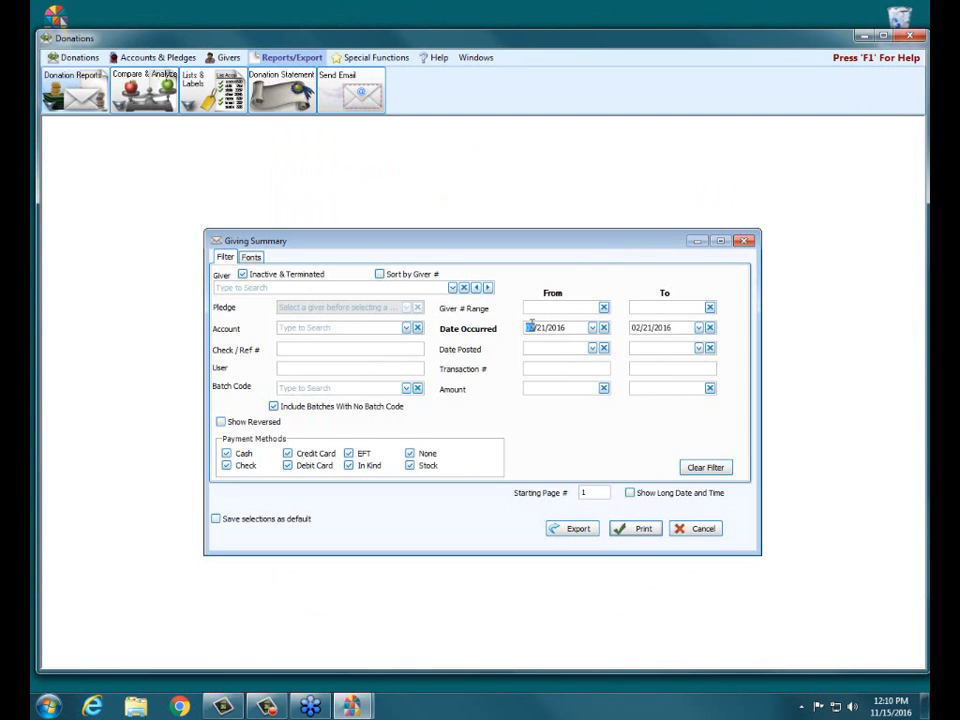
# Step: Run the Giving Summary for Date Occurred 01/01/2016 to 12/31/2016, review its pages, and close the report
pyautogui.write('0101')
pyautogui.click(637, 327)
pyautogui.write('12/31')
pyautogui.click(642, 534)
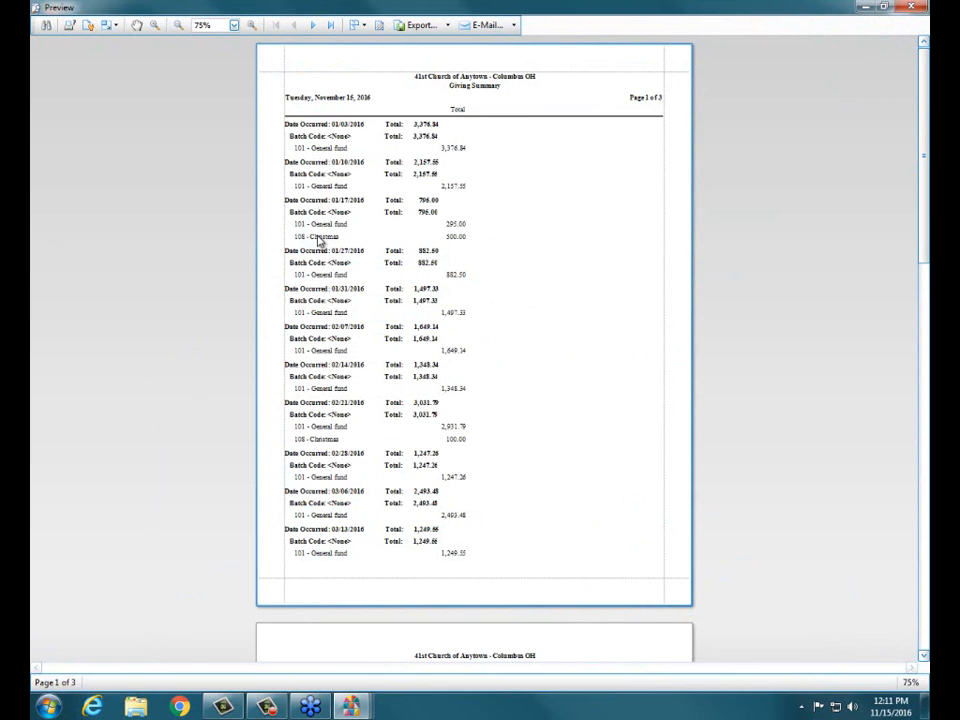
pyautogui.scroll(-10, 318, 245)
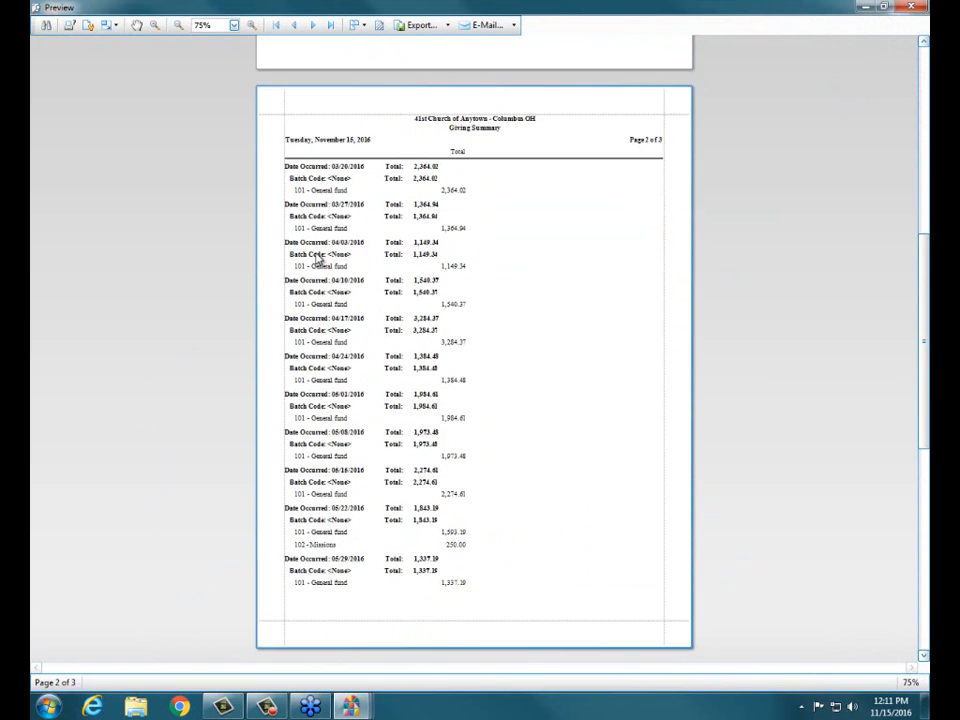
pyautogui.scroll(-1, 318, 258)
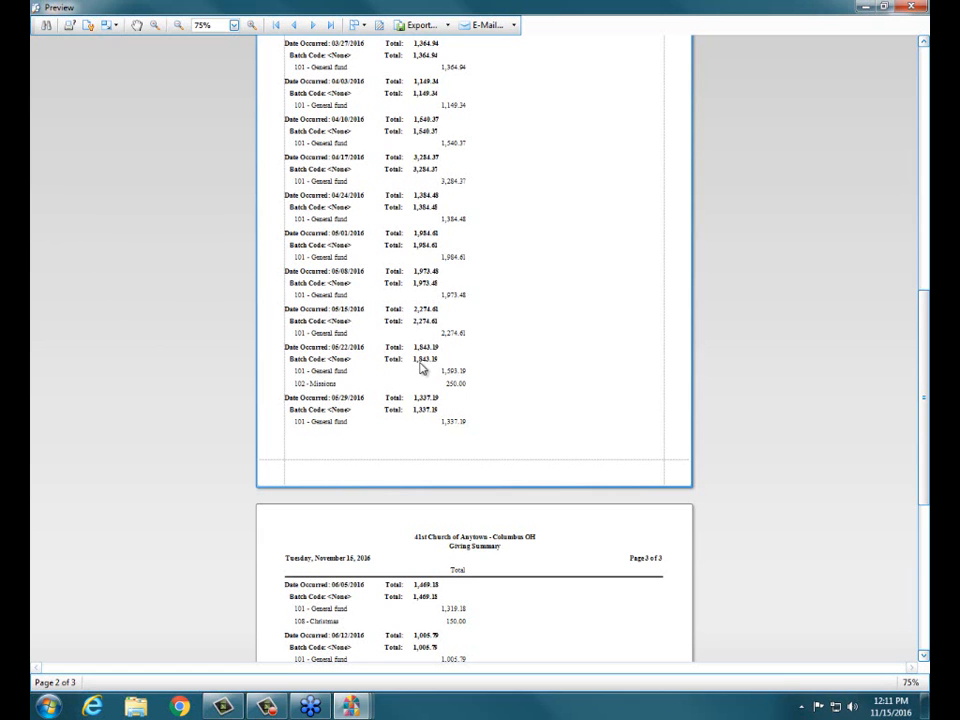
pyautogui.scroll(15, 422, 368)
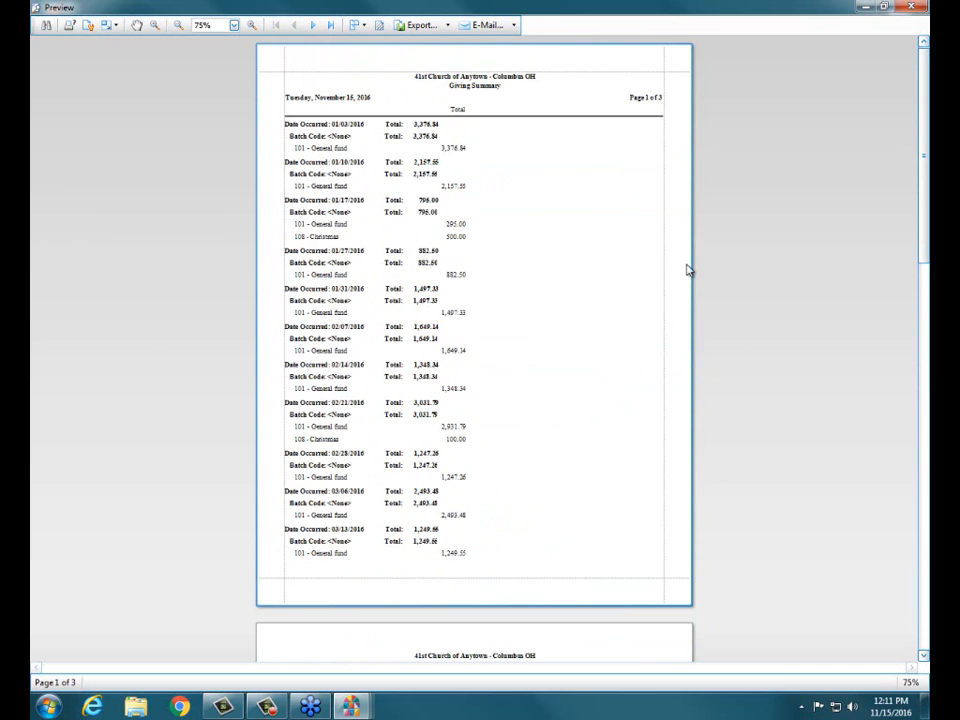
pyautogui.click(908, 10)
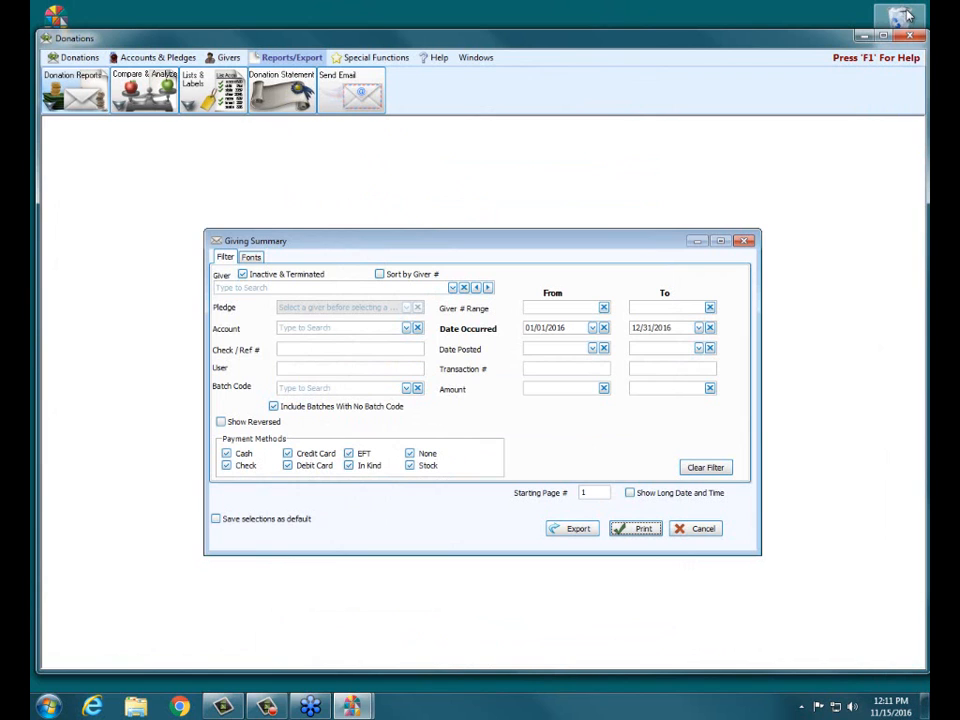
pyautogui.click(745, 241)
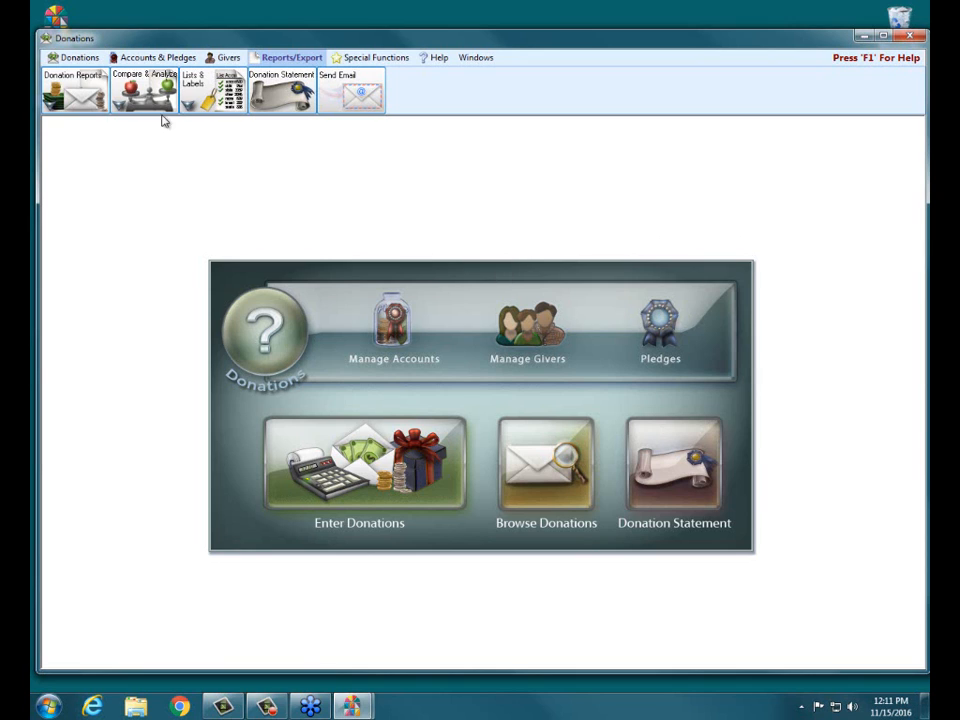
# Step: Open the Deposit Slip options and set the date to 02/21/2016
pyautogui.click(62, 85)
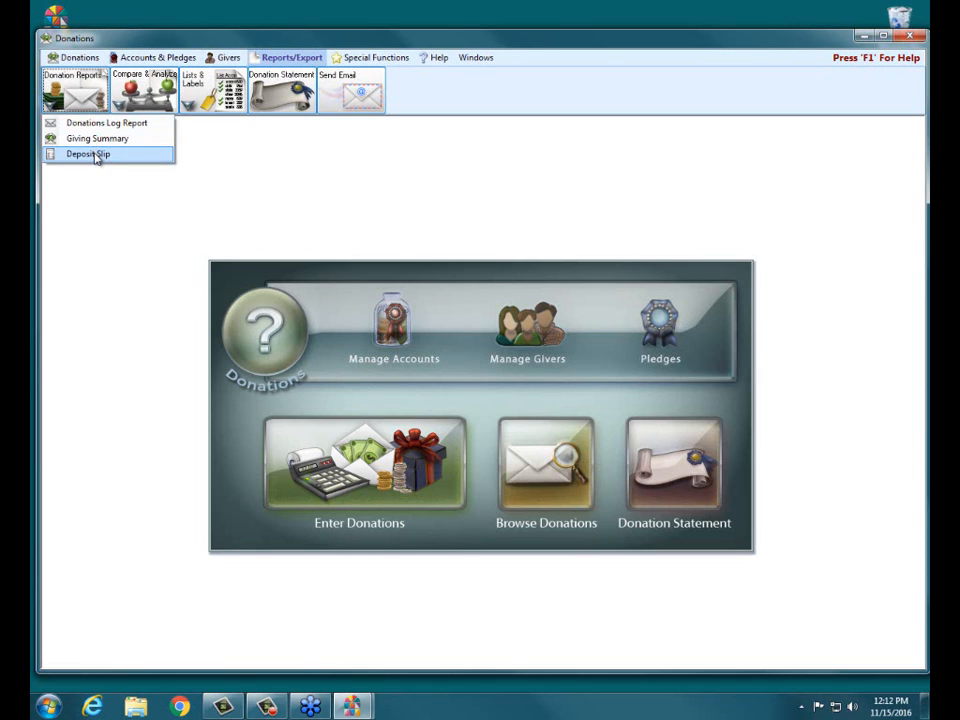
pyautogui.click(96, 157)
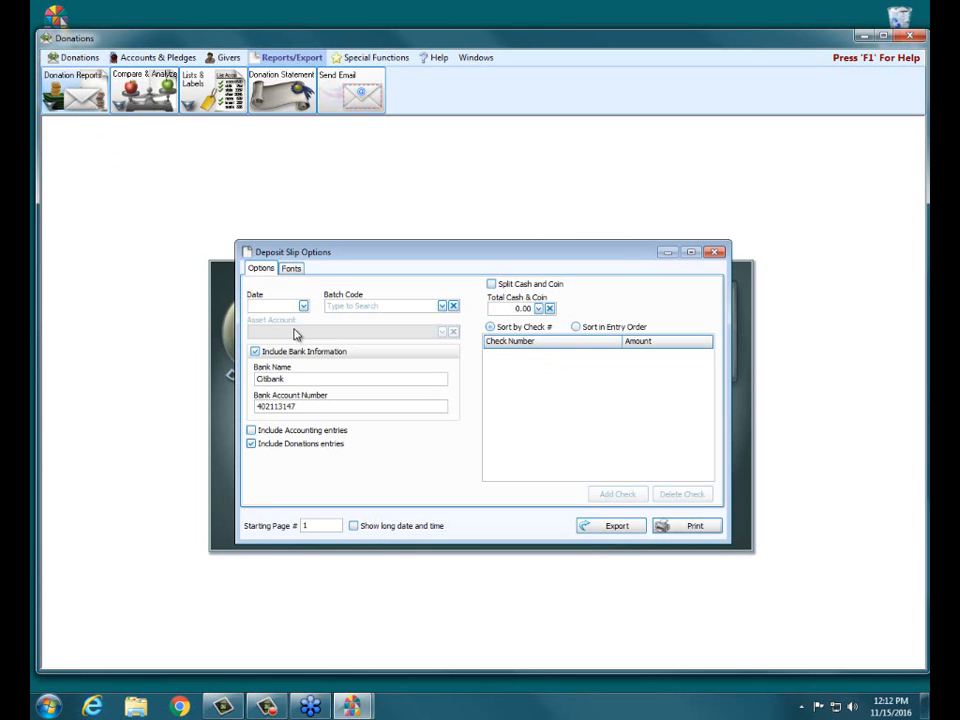
pyautogui.write('0221')
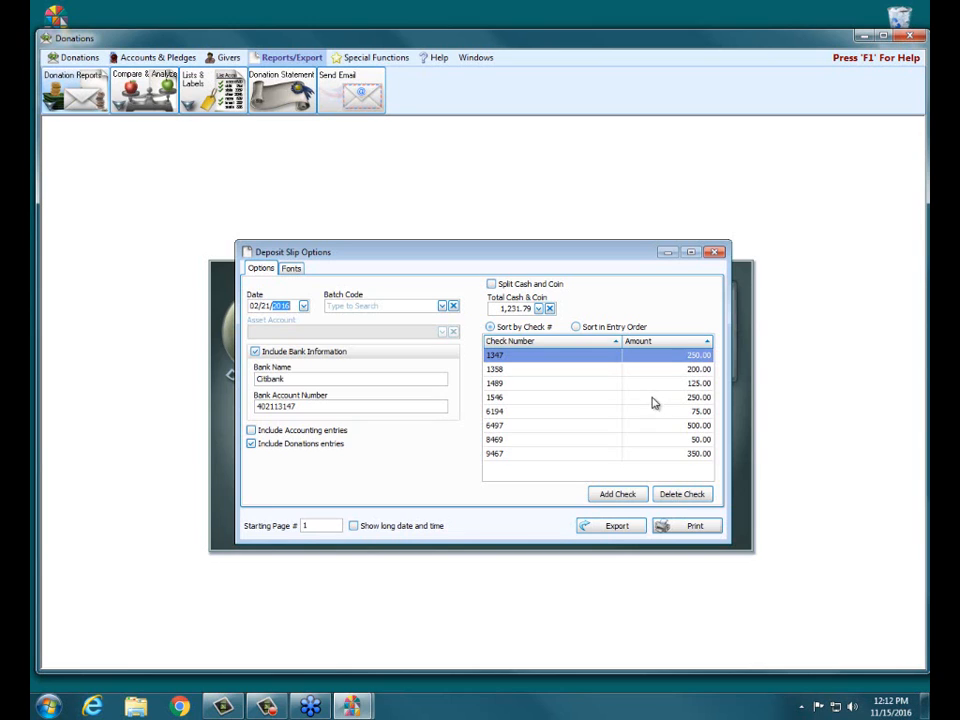
# Step: Check the available batch codes and clear that field, and turn Split Cash and Coin on and back off
pyautogui.click(442, 307)
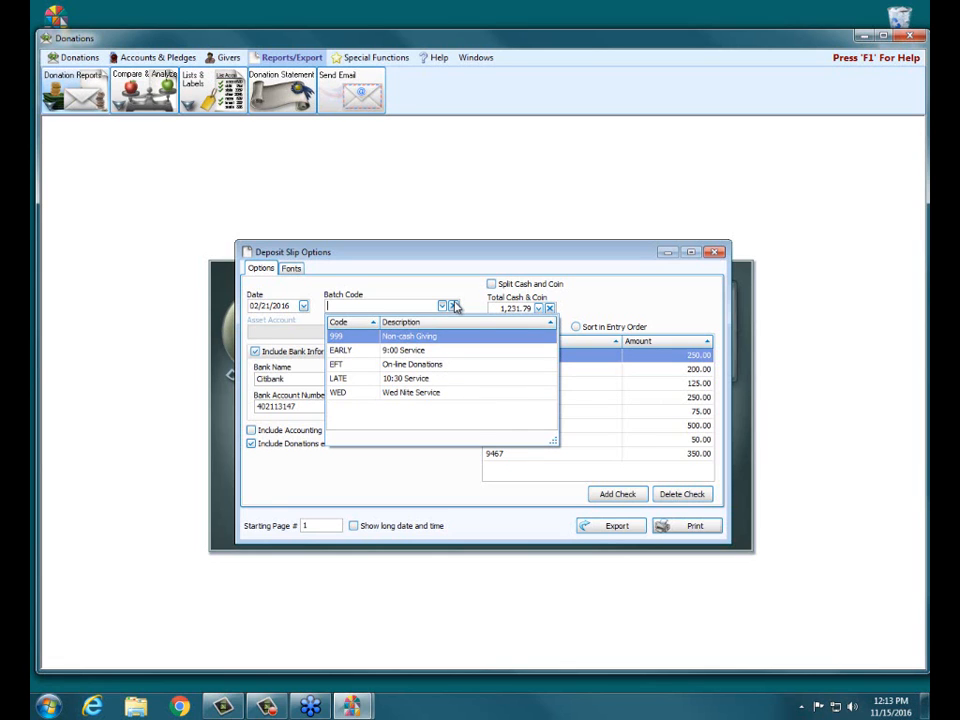
pyautogui.click(422, 336)
pyautogui.click(453, 306)
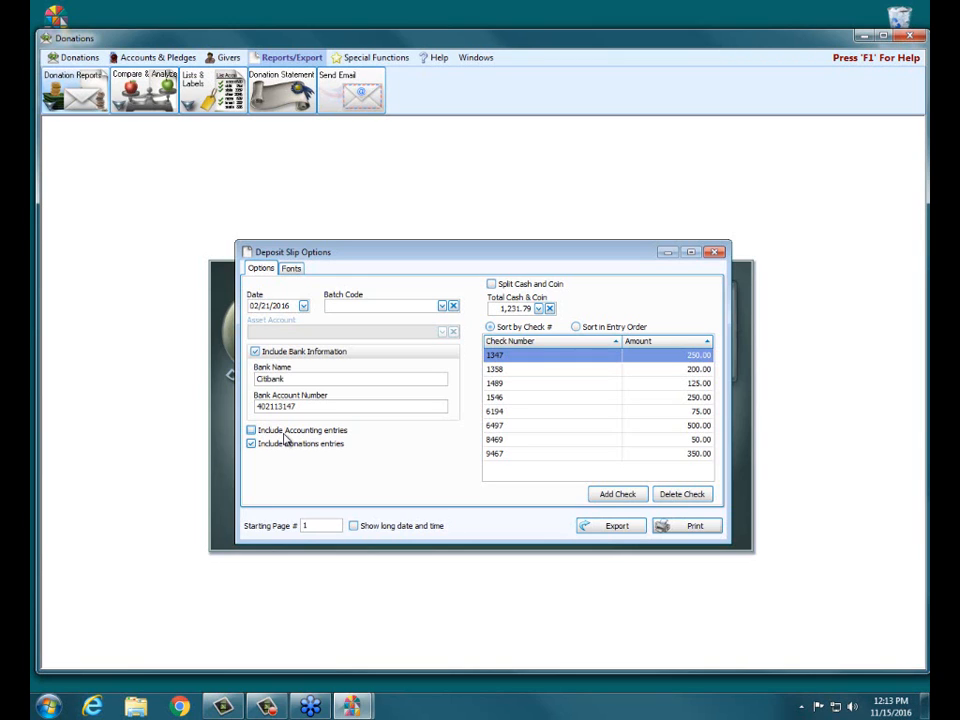
pyautogui.click(491, 285)
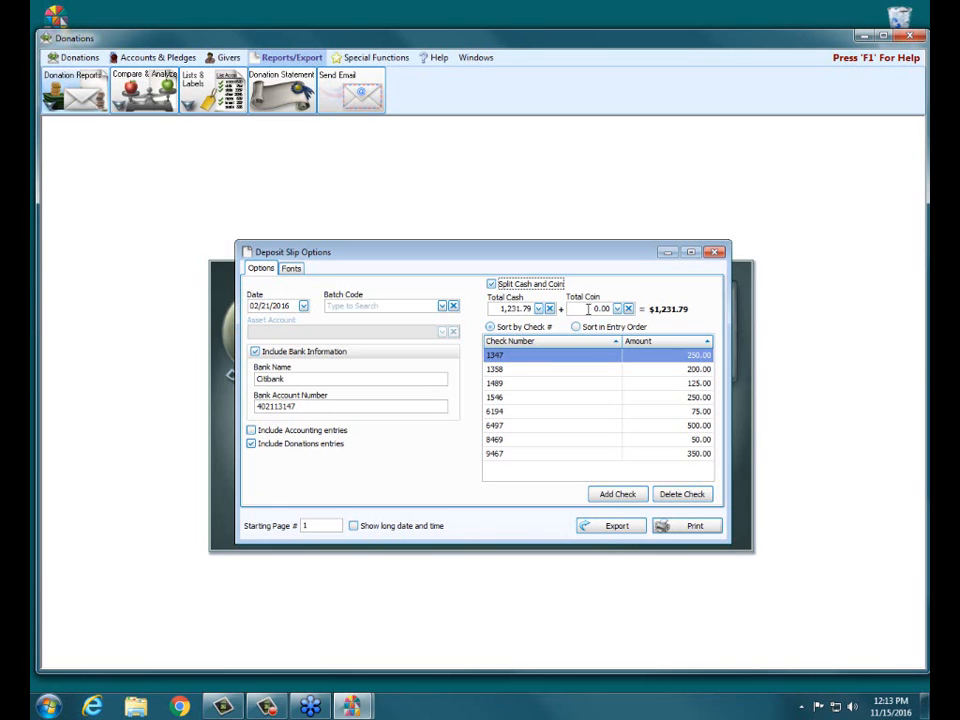
pyautogui.click(498, 286)
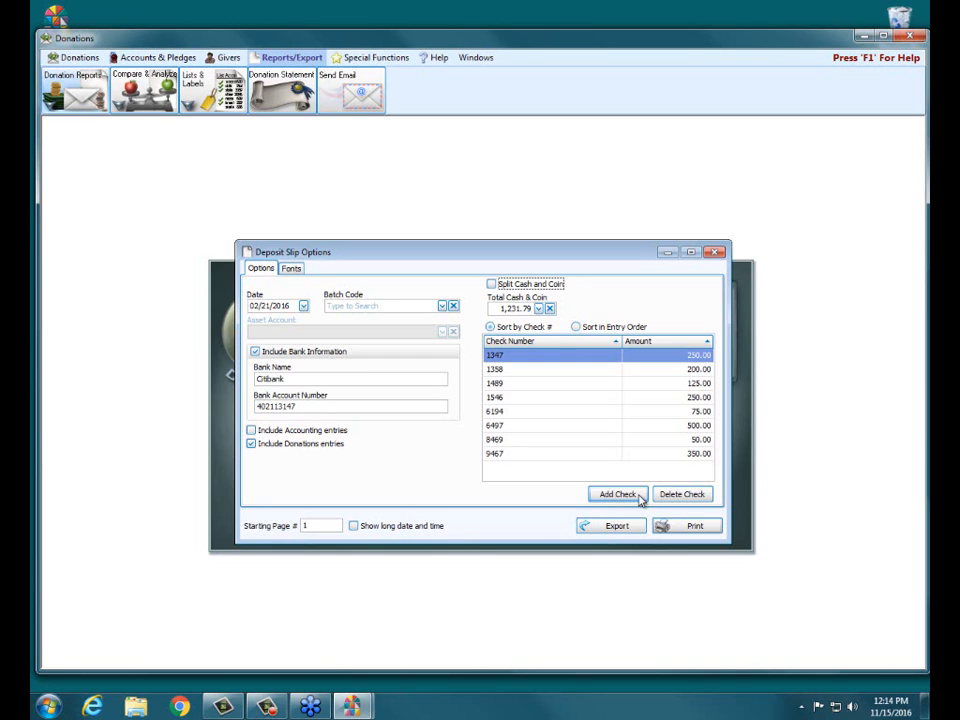
# Step: Add check 1234 for 500.00 to the deposit slip's check list, and delete that check again
pyautogui.click(639, 499)
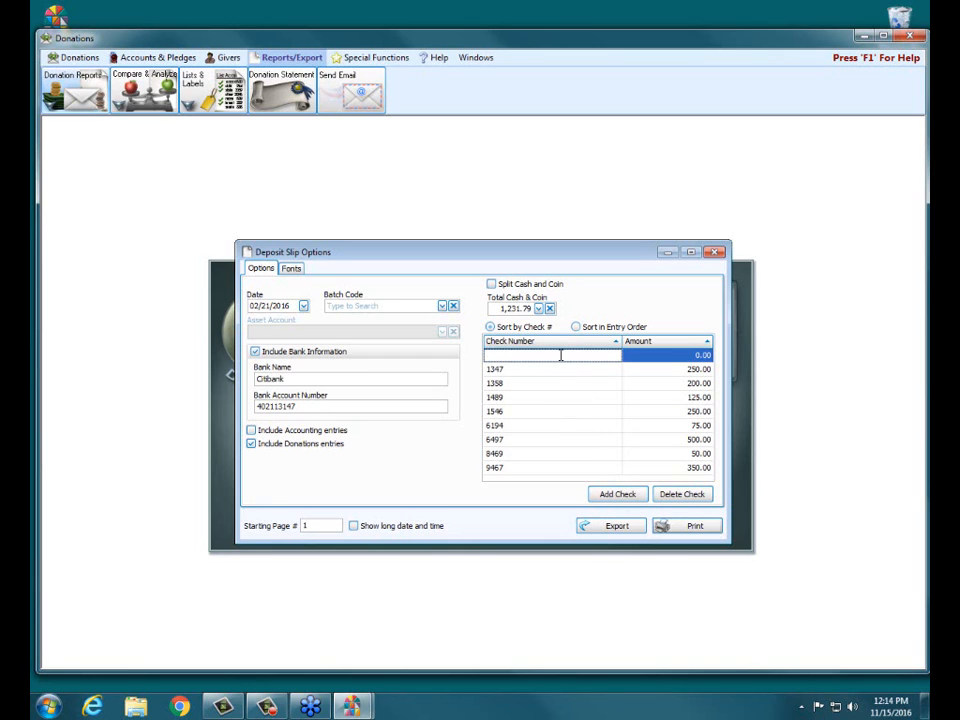
pyautogui.write('1234')
pyautogui.press('Tab')
pyautogui.write('500')
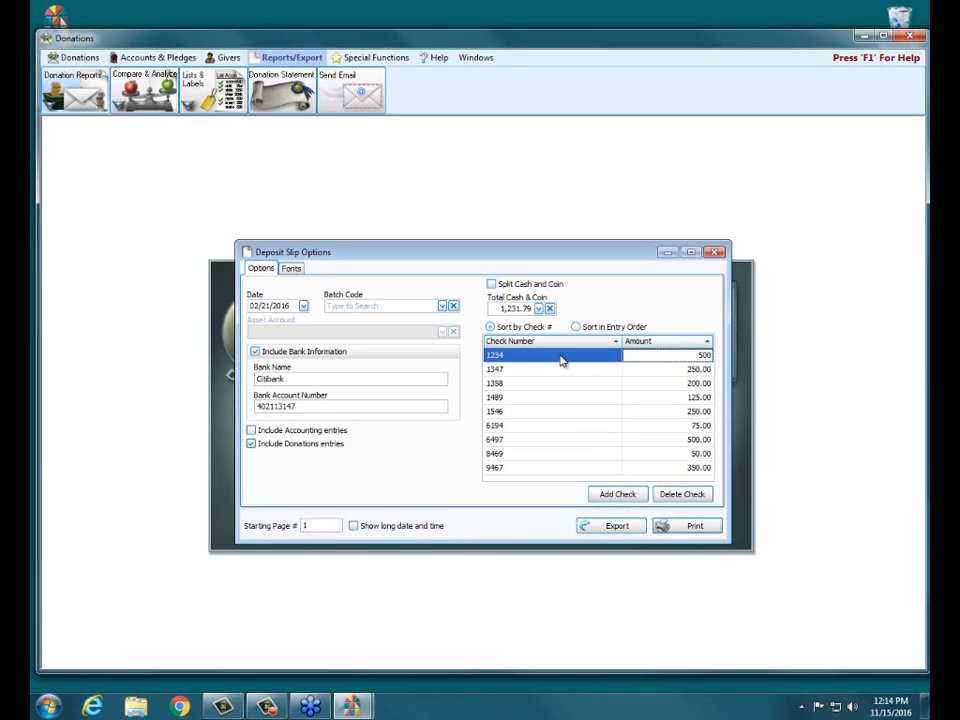
pyautogui.write('.00')
pyautogui.click(589, 381)
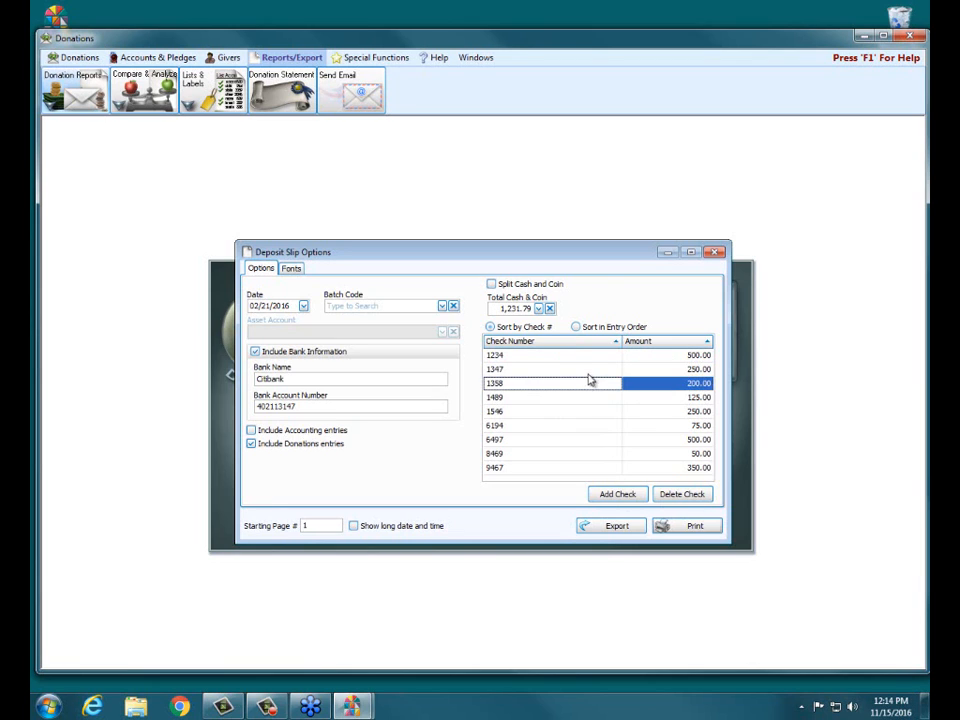
pyautogui.click(589, 356)
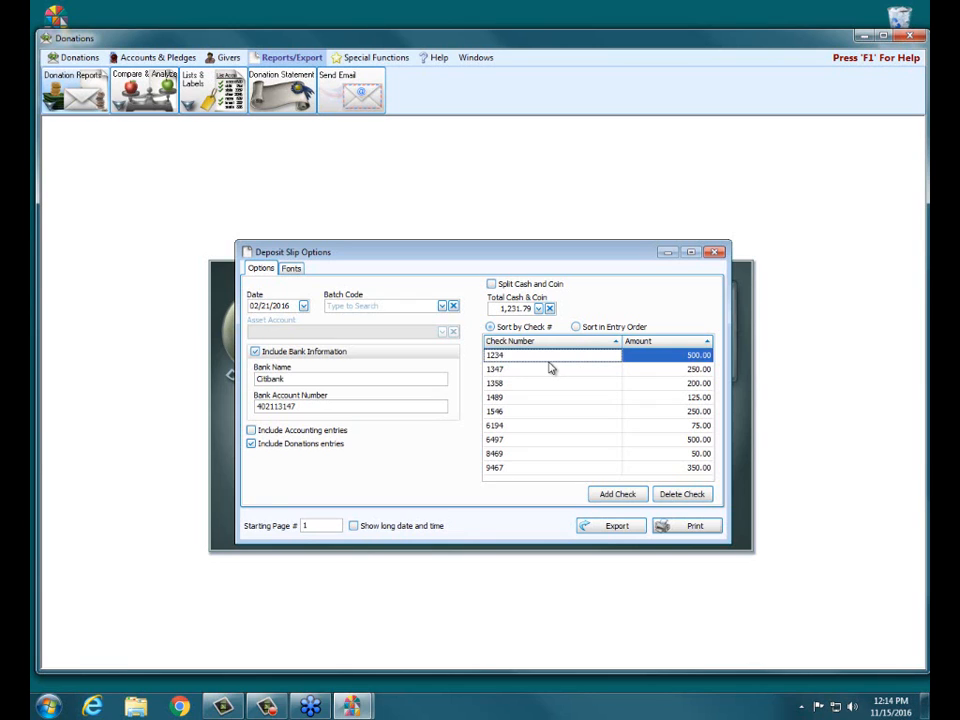
pyautogui.click(684, 496)
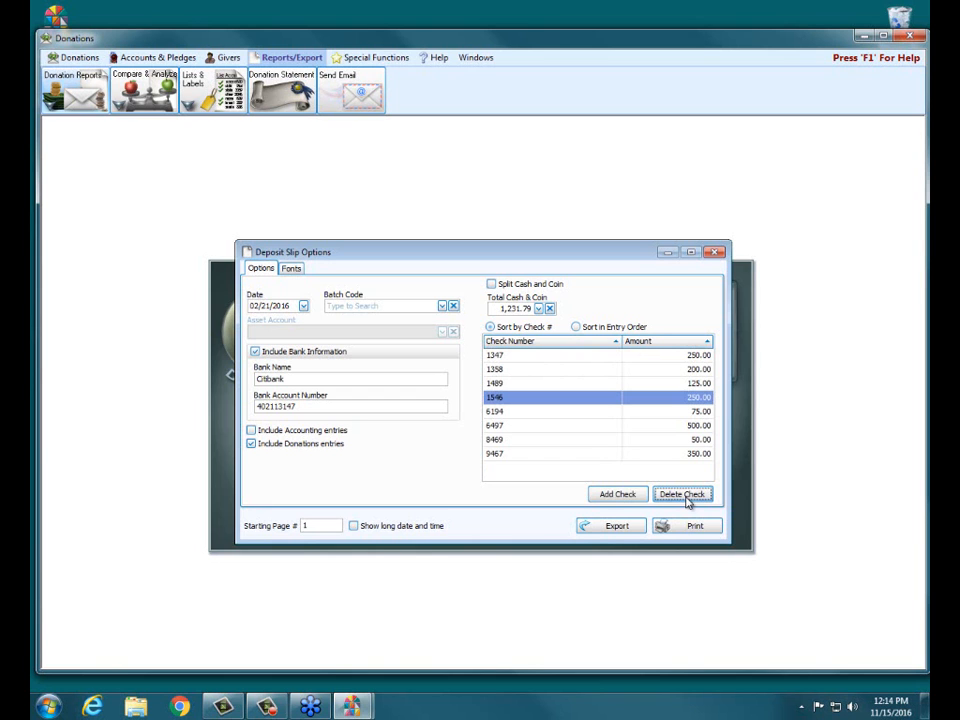
# Step: Preview the 02/21/2016 deposit slip, and close both the preview and the Deposit Slip options
pyautogui.click(695, 527)
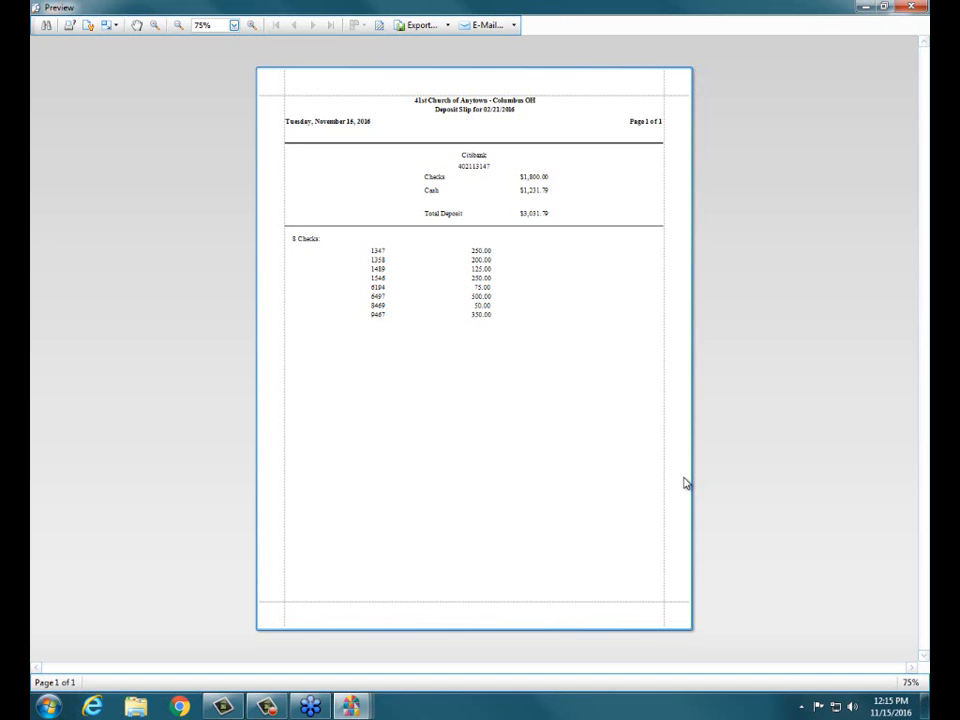
pyautogui.click(911, 7)
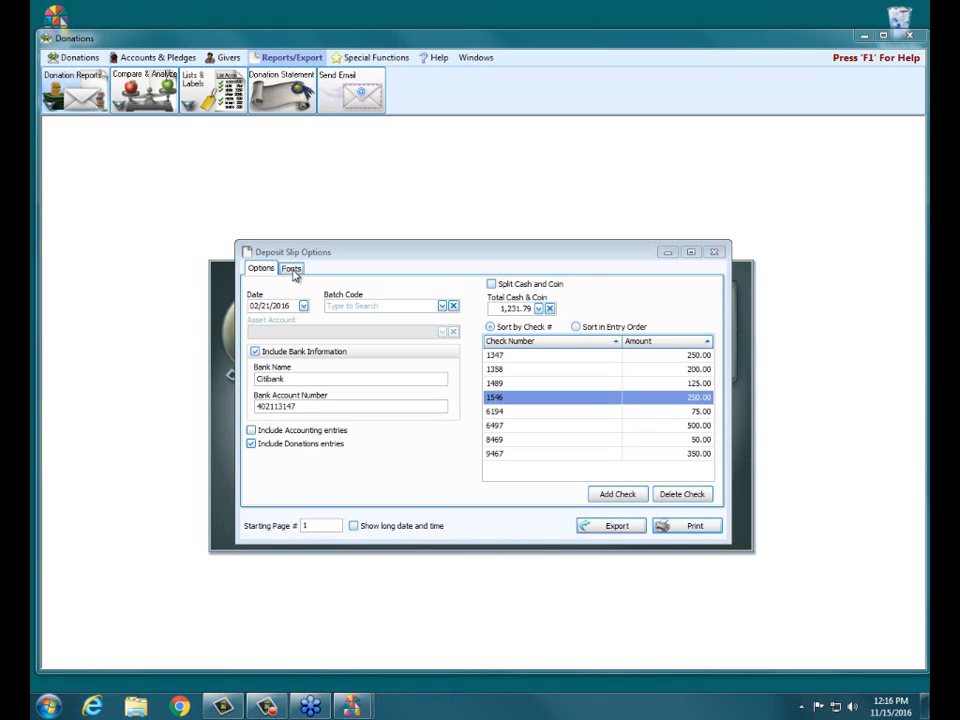
pyautogui.click(714, 252)
# Step: Open the Donations Log Report, examine its available and visible columns, and close the report
pyautogui.click(74, 92)
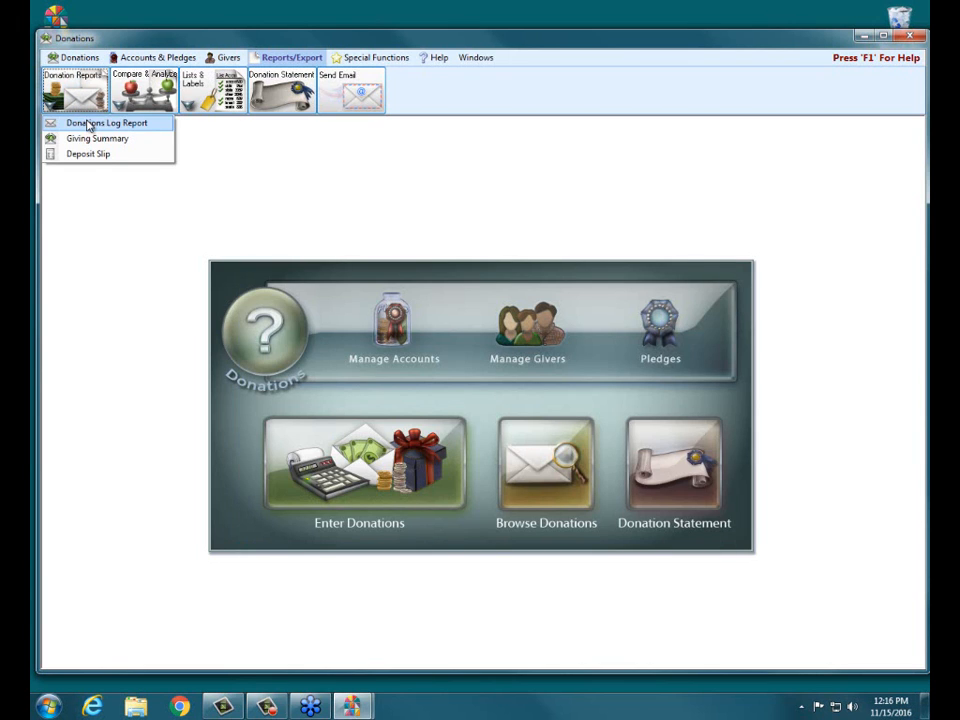
pyautogui.click(88, 123)
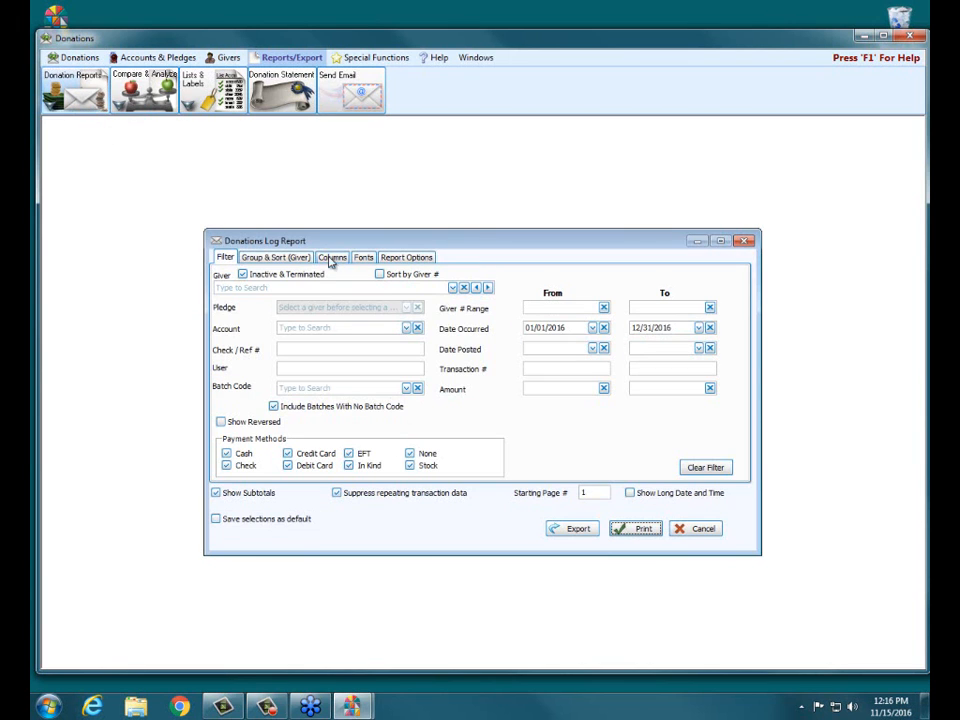
pyautogui.click(333, 258)
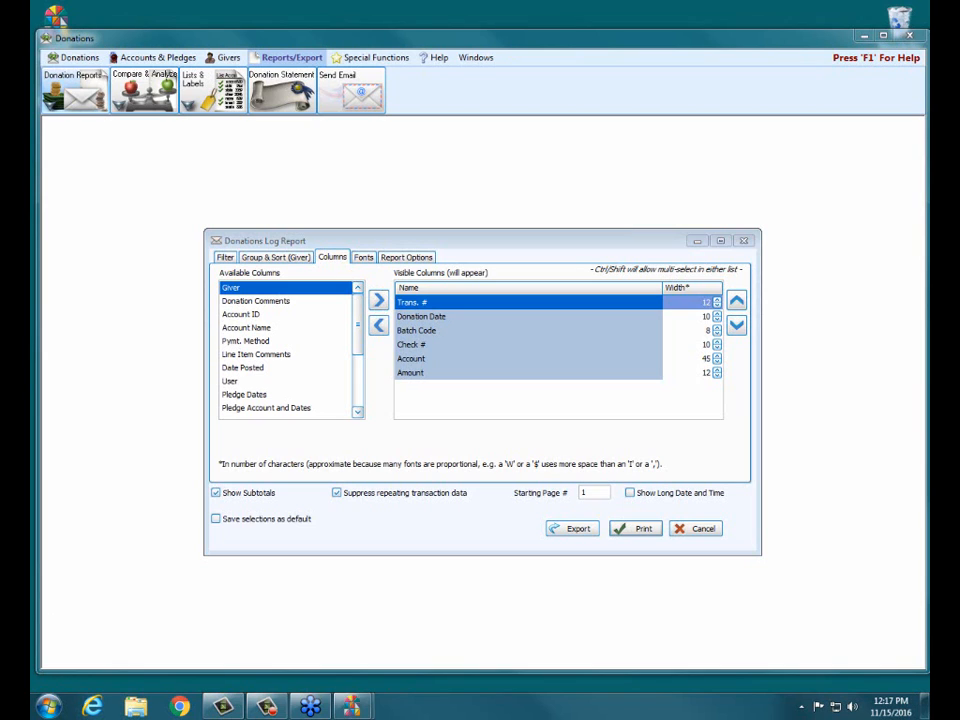
pyautogui.click(744, 244)
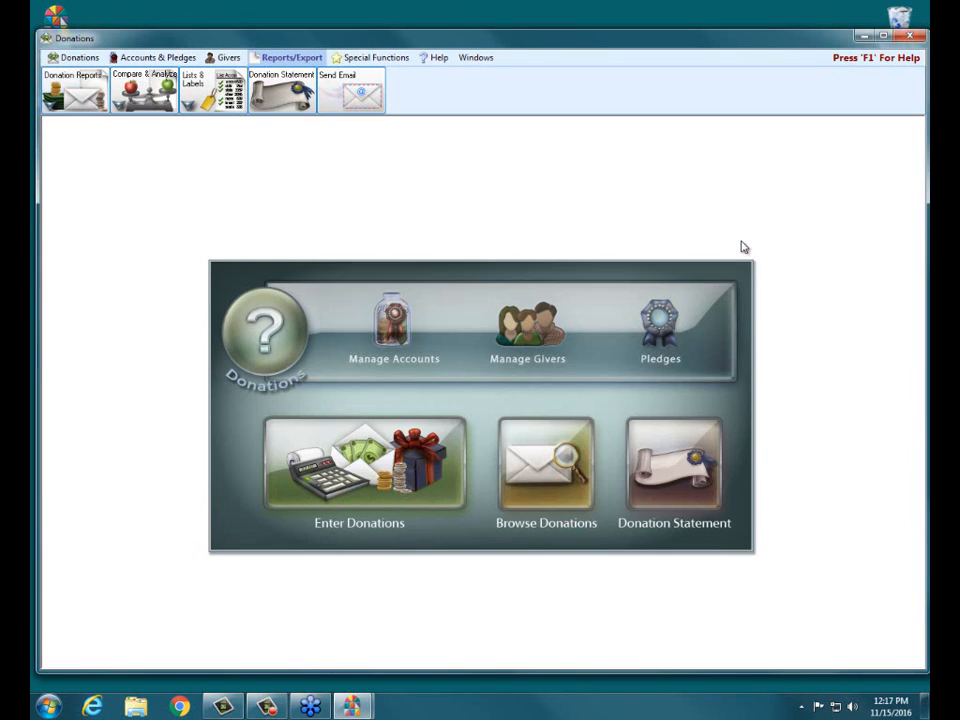
# Step: Run the Giving Summary with Date Occurred starting 01/01/2016, and close the preview and the report
pyautogui.click(76, 90)
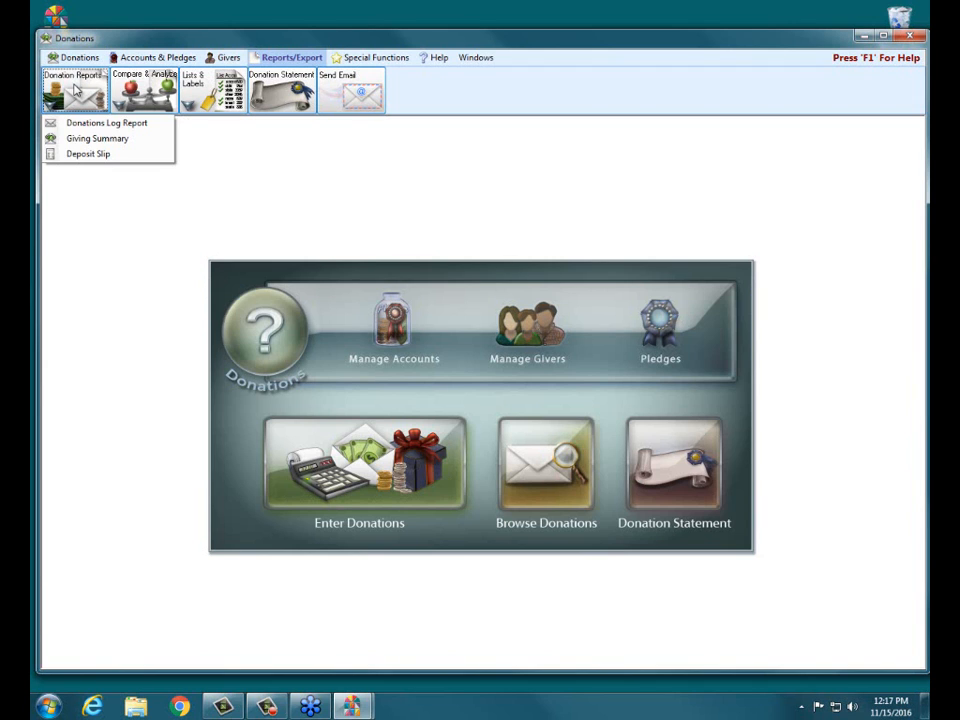
pyautogui.click(82, 139)
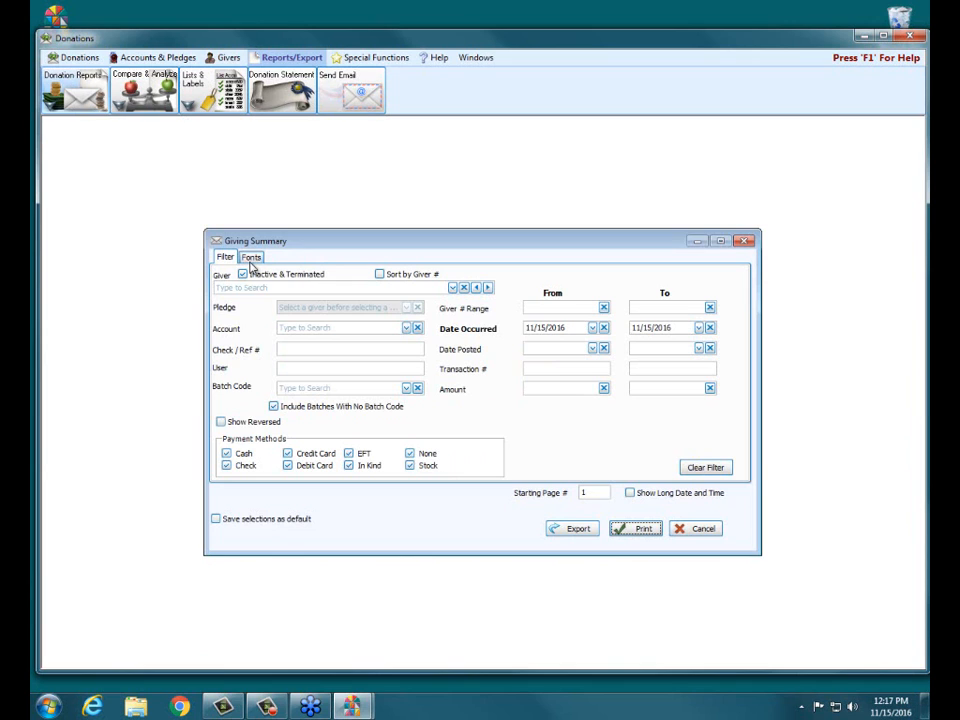
pyautogui.click(637, 529)
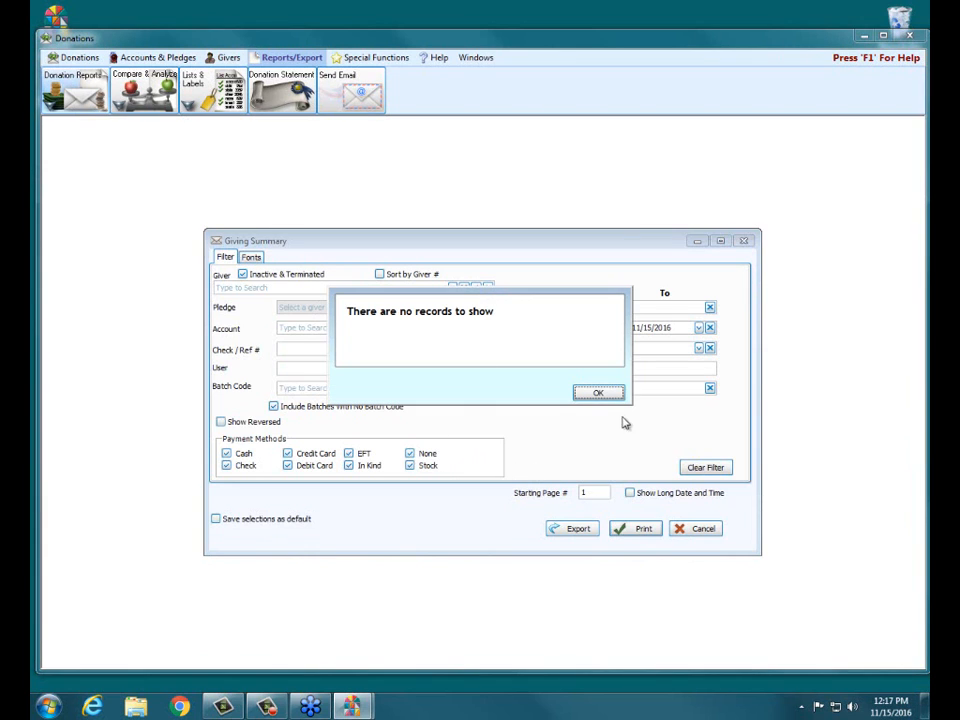
pyautogui.click(598, 392)
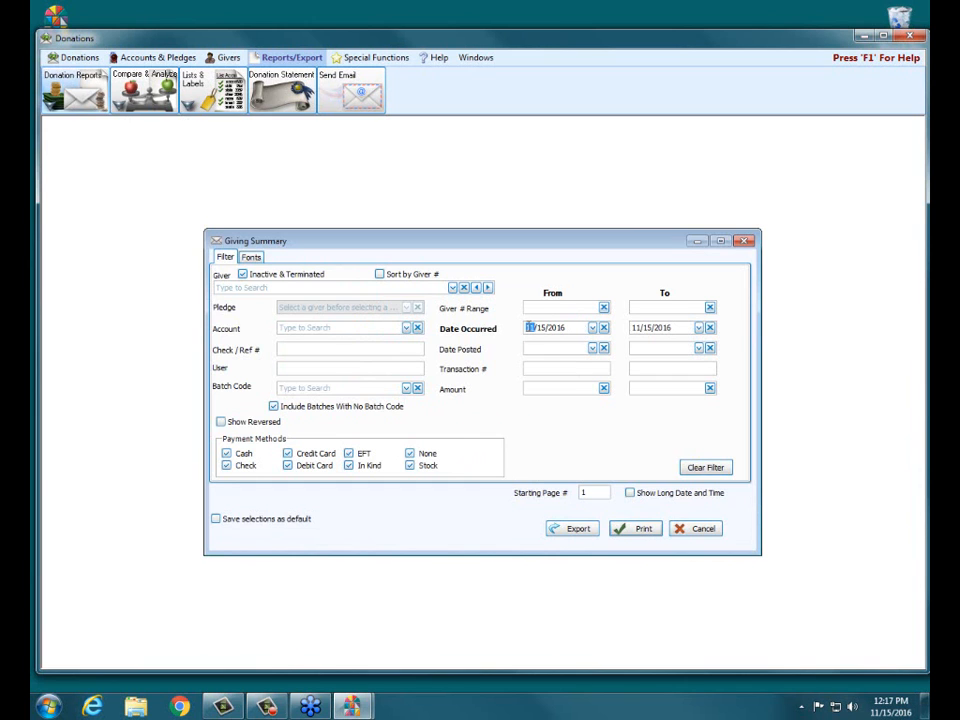
pyautogui.write('0101')
pyautogui.click(621, 530)
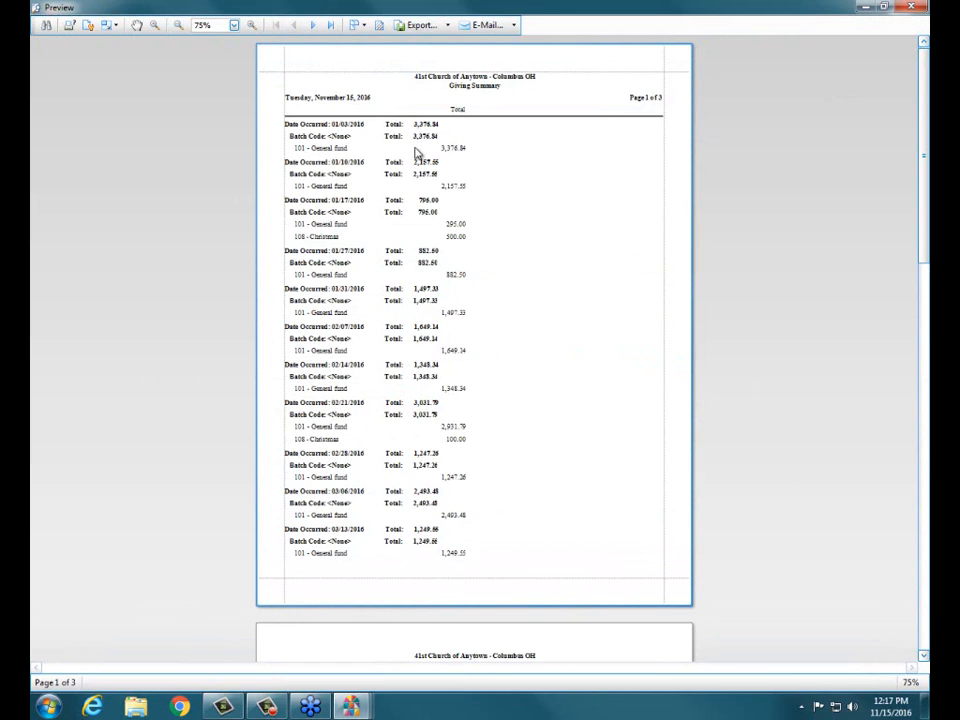
pyautogui.click(911, 7)
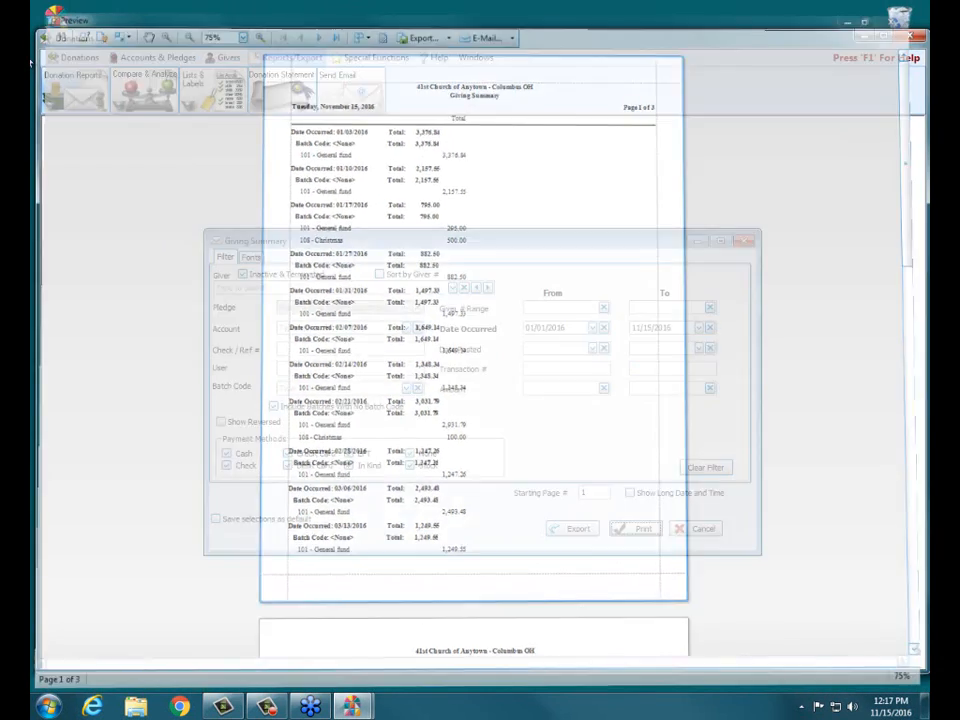
pyautogui.click(744, 241)
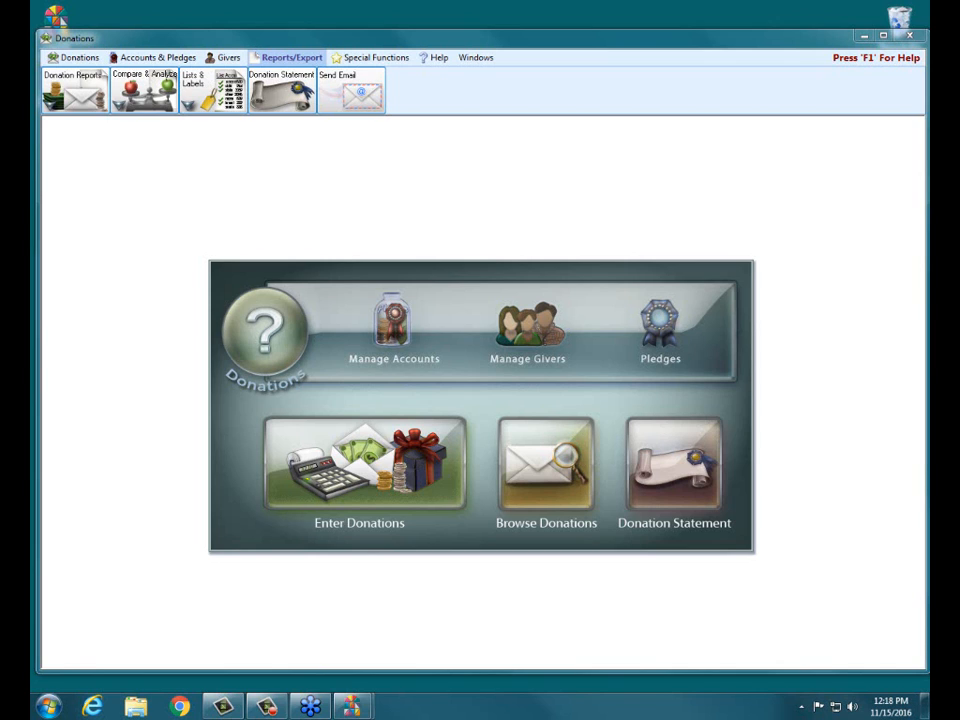
# Step: Reopen the Deposit Slip options and set the date to 02/21/2016
pyautogui.click(72, 90)
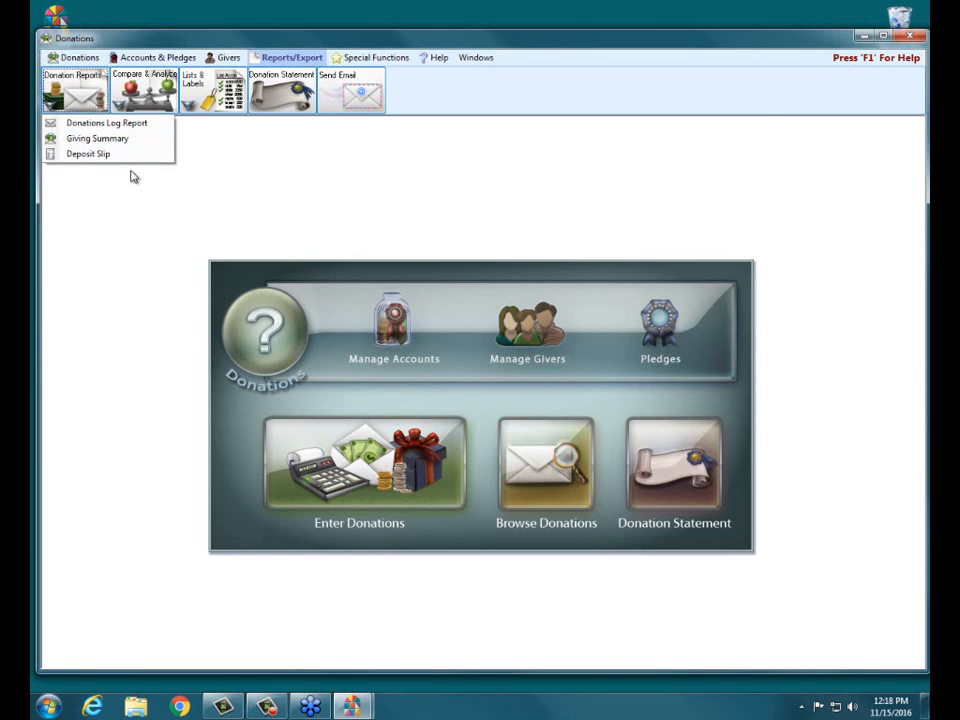
pyautogui.click(133, 154)
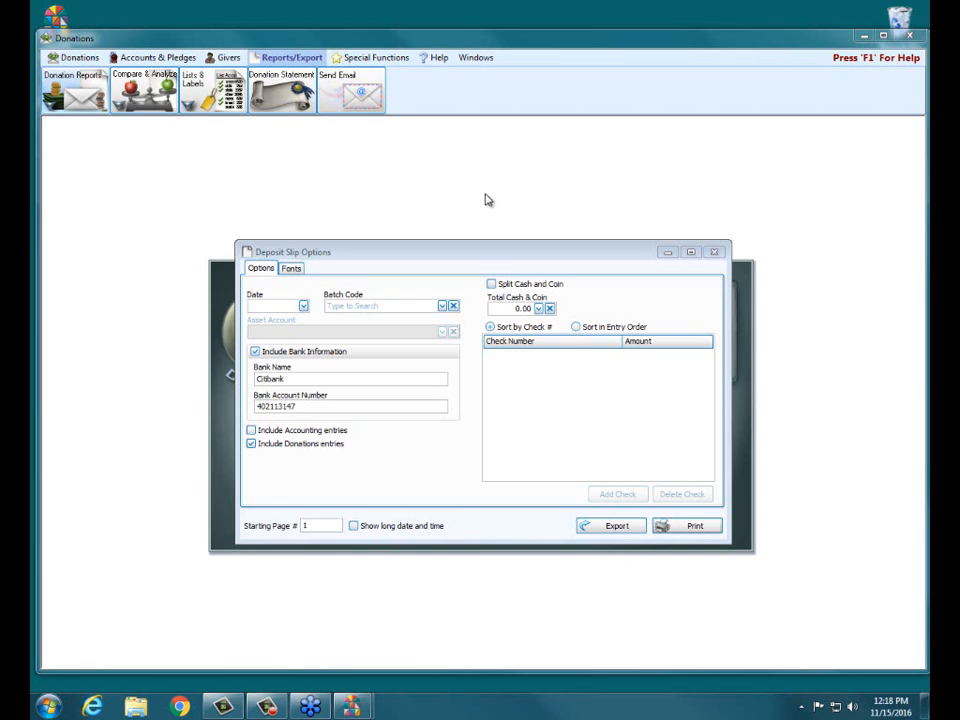
pyautogui.click(264, 312)
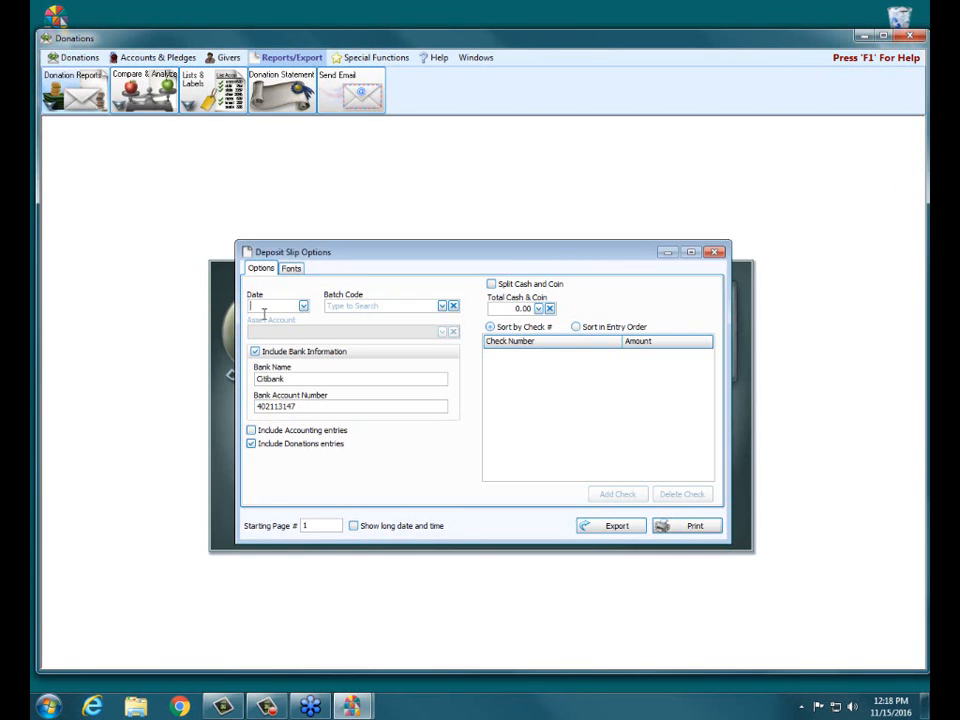
pyautogui.write('1/21/2016')
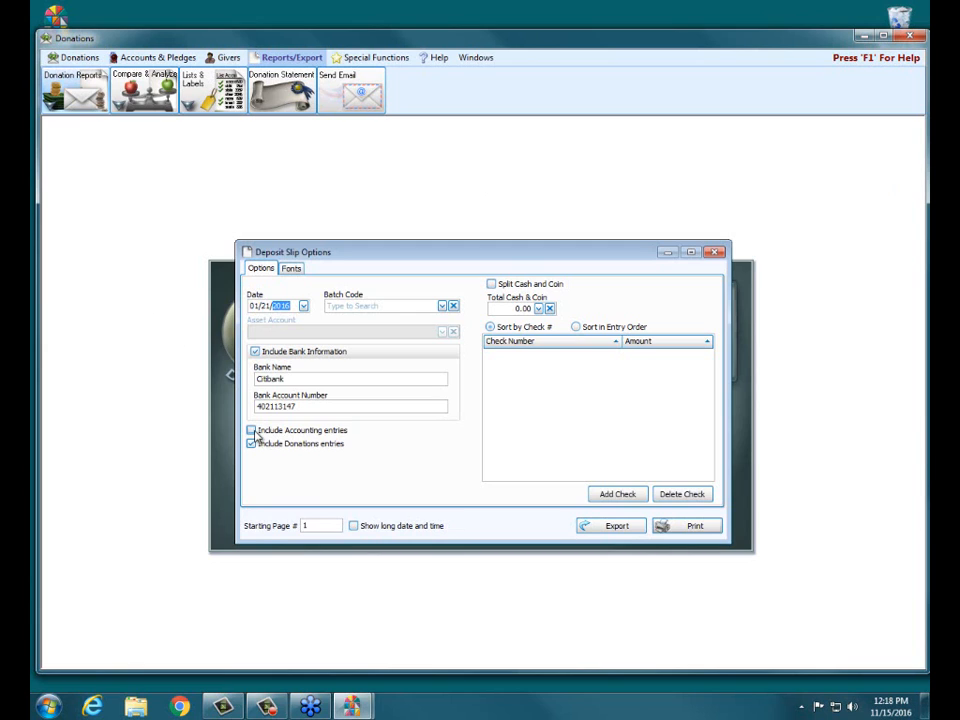
pyautogui.press('Tab')
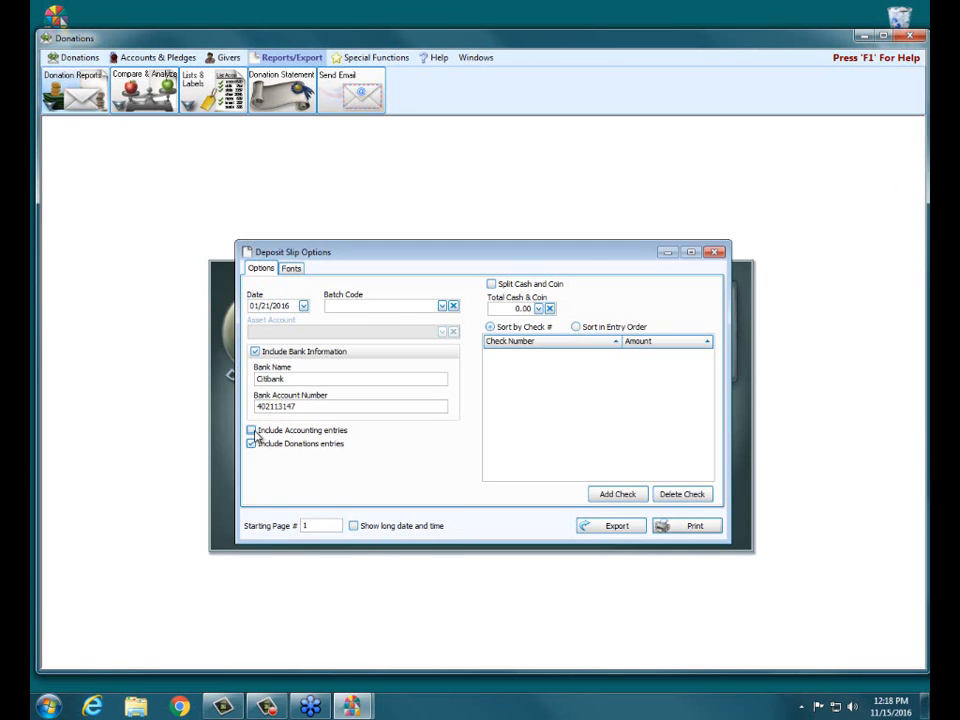
pyautogui.click(255, 306)
pyautogui.write('02')
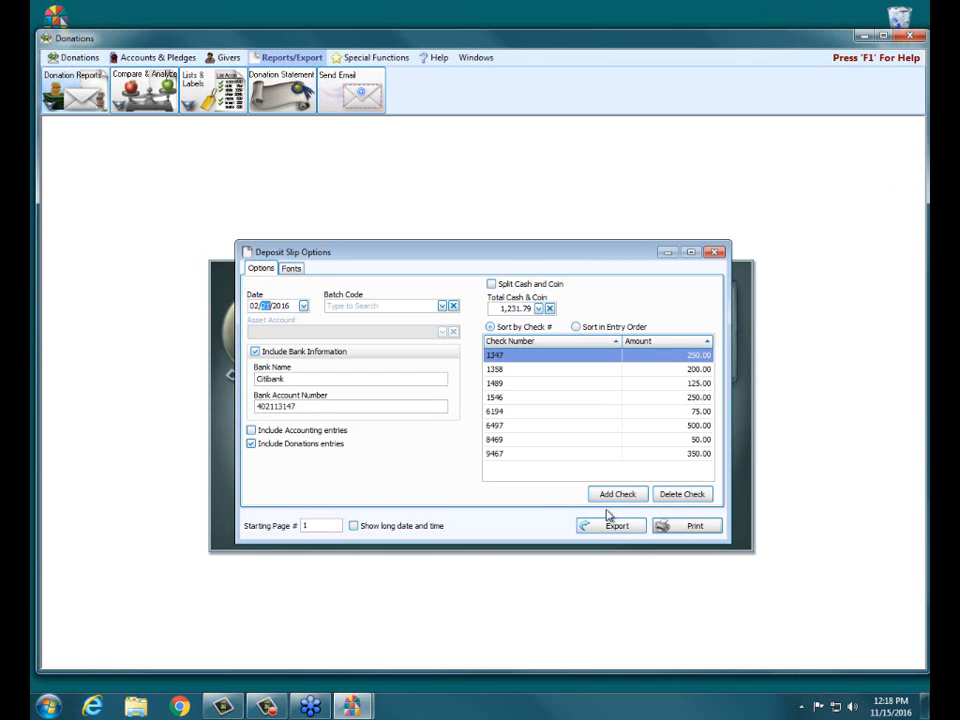
# Step: Include accounting entries with Huntington Bank Checking as the asset account, and preview the deposit slip
pyautogui.click(332, 431)
pyautogui.click(681, 530)
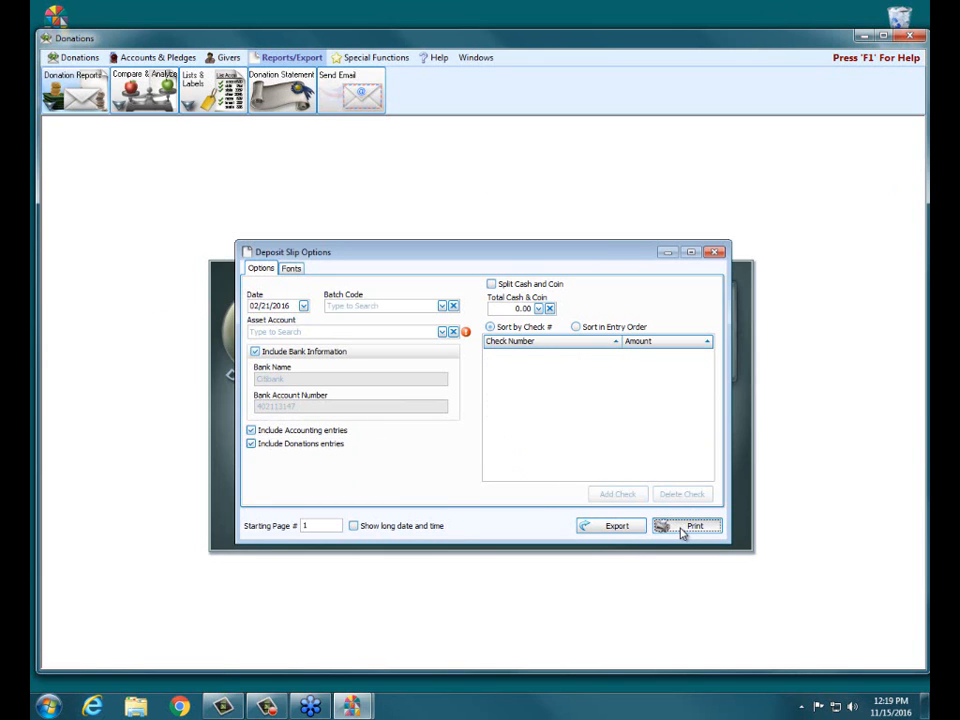
pyautogui.click(444, 333)
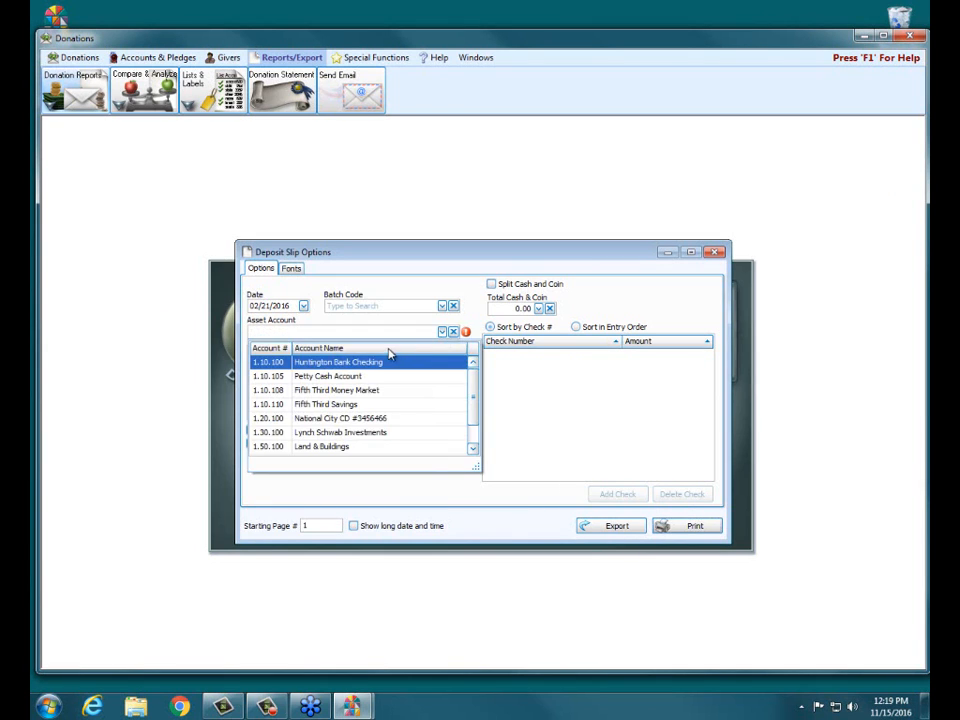
pyautogui.click(377, 364)
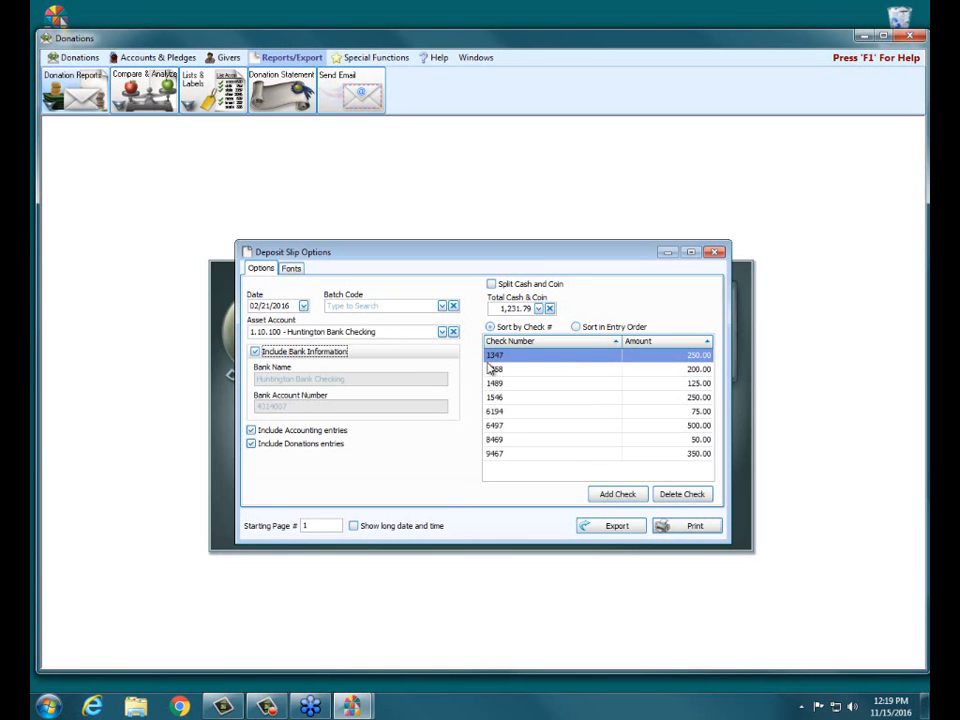
pyautogui.click(683, 527)
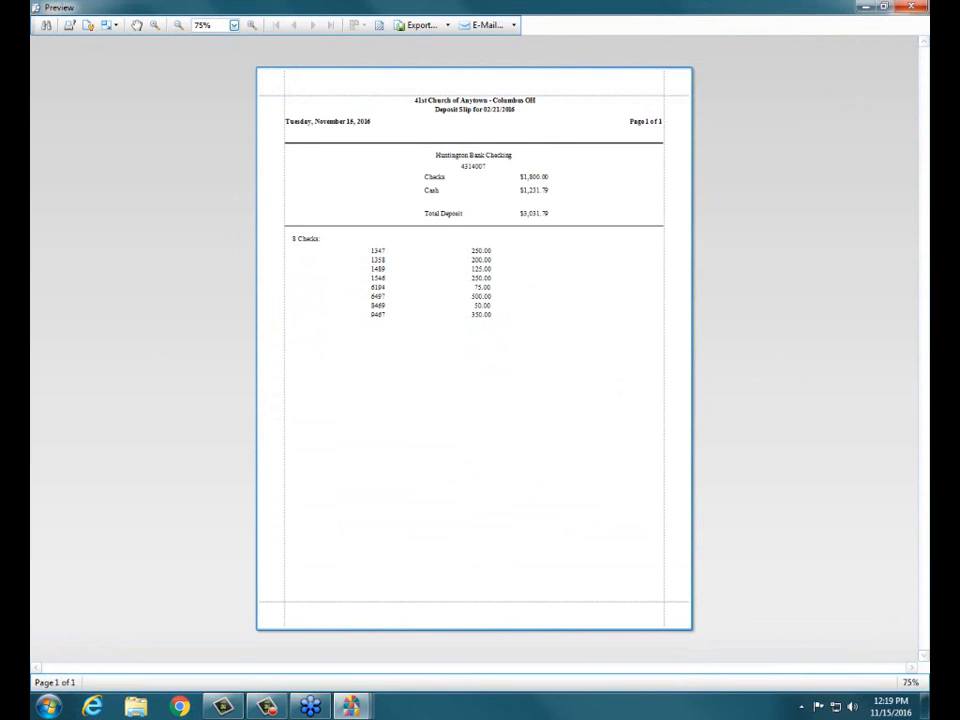
# Step: Close the current preview, set the deposit slip date to 02/28/2016, and preview the slip for that date
pyautogui.click(912, 8)
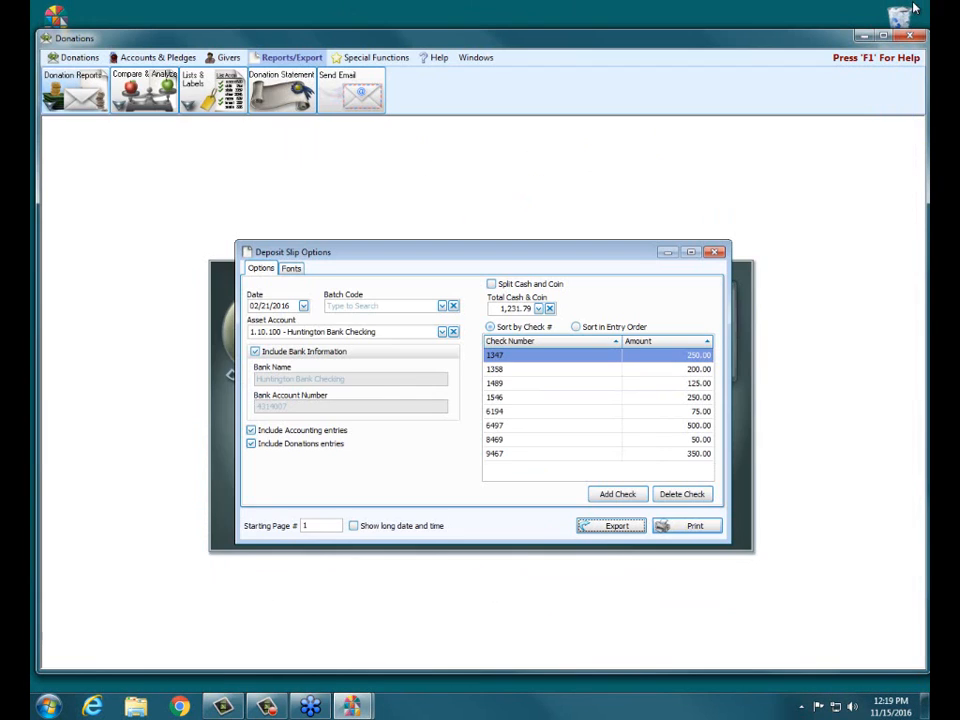
pyautogui.click(265, 305)
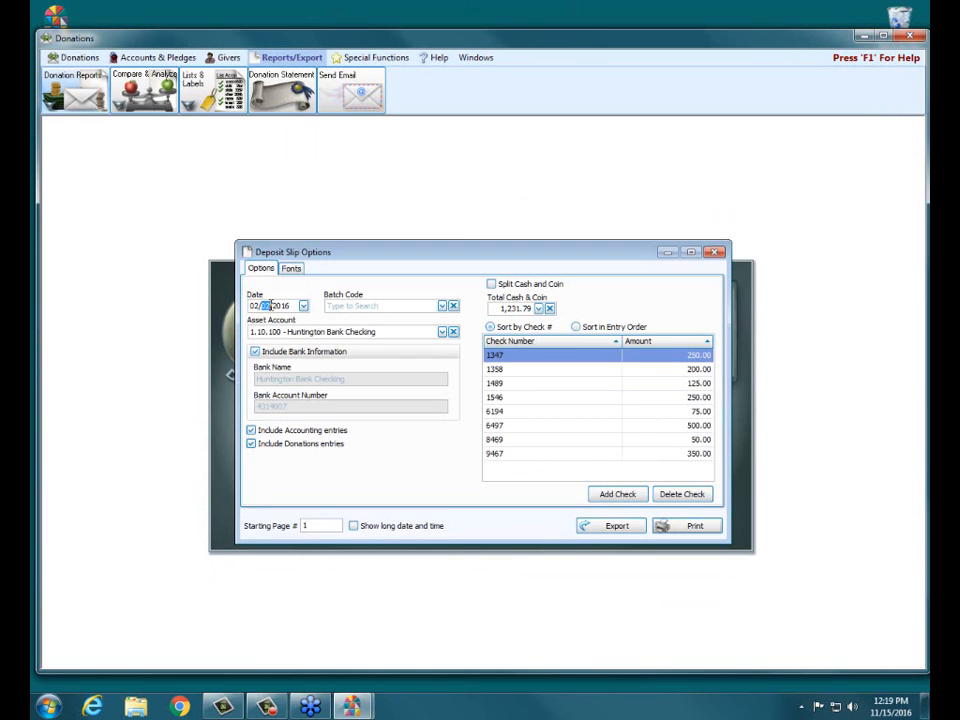
pyautogui.write('28')
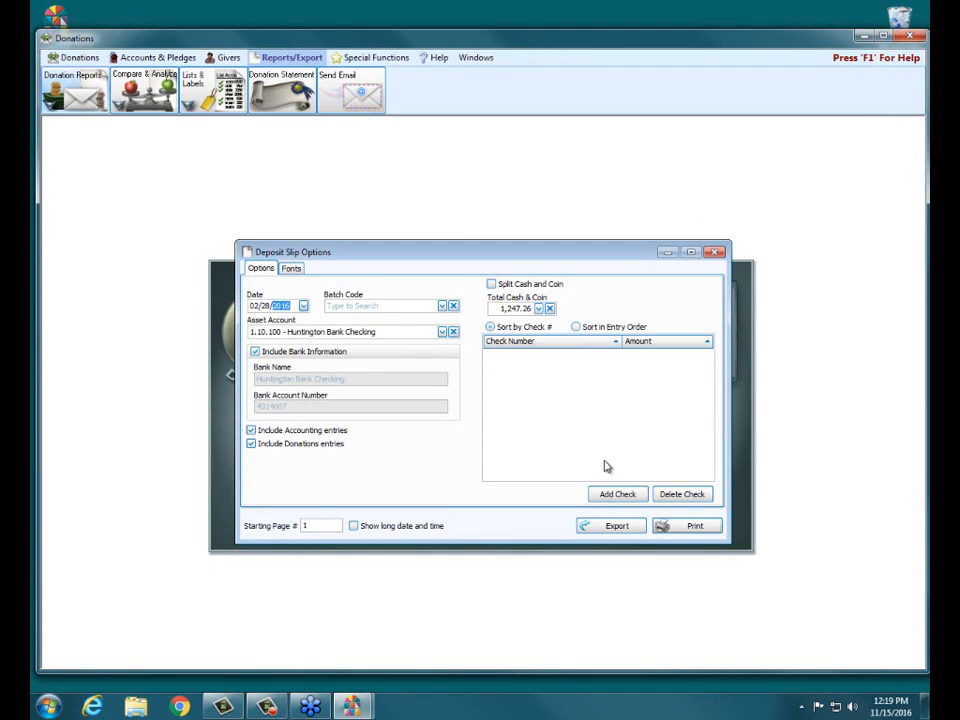
pyautogui.click(695, 527)
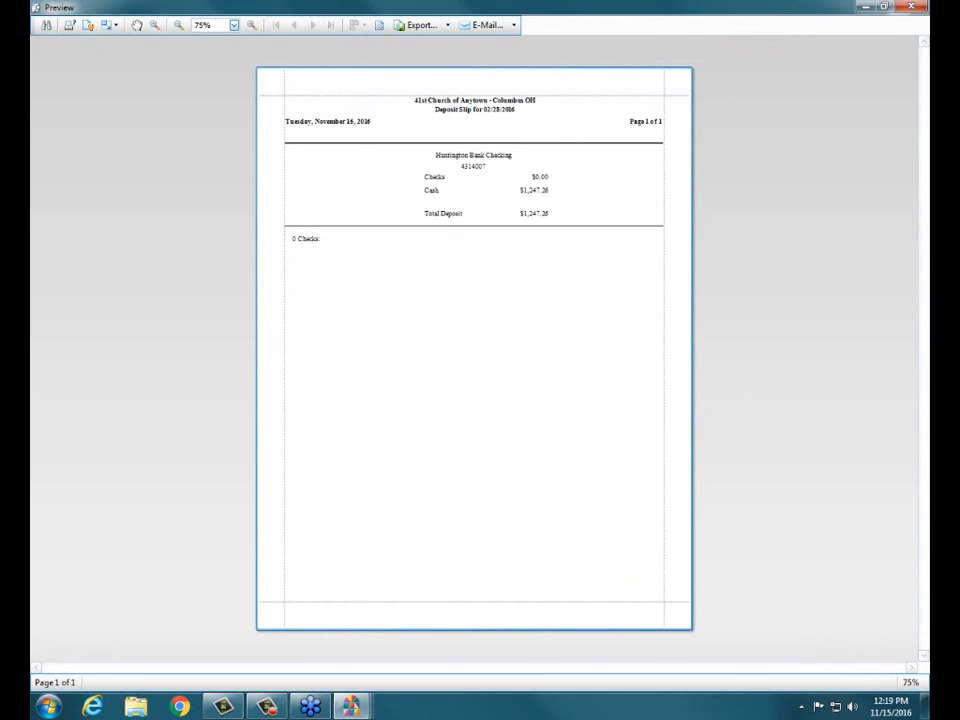
# Step: Close the deposit slip preview and the Deposit Slip Options
pyautogui.click(916, 6)
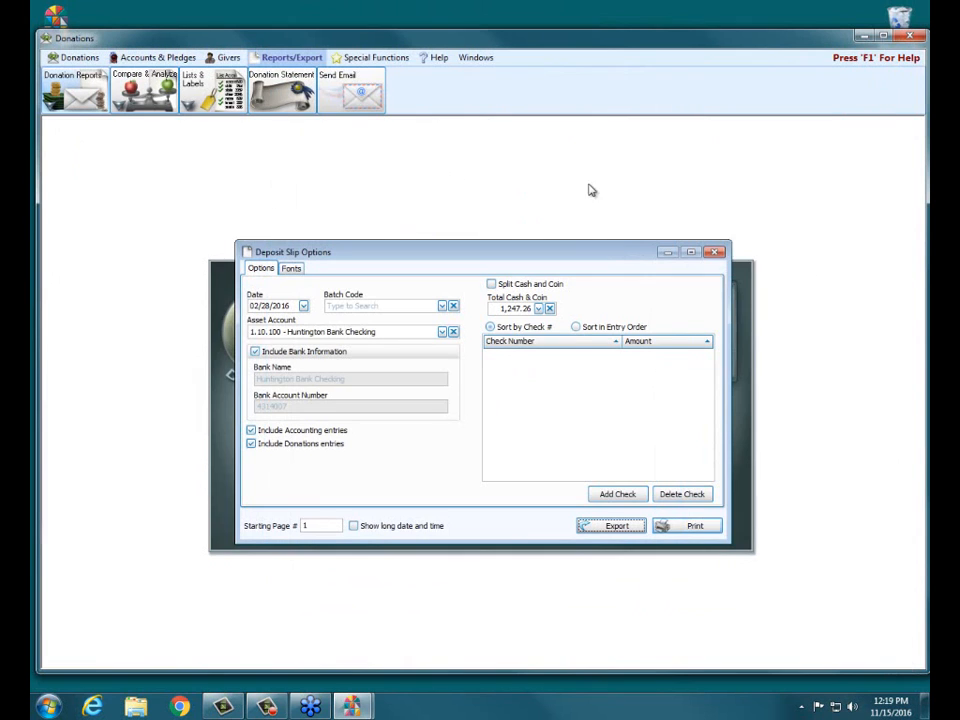
pyautogui.click(715, 252)
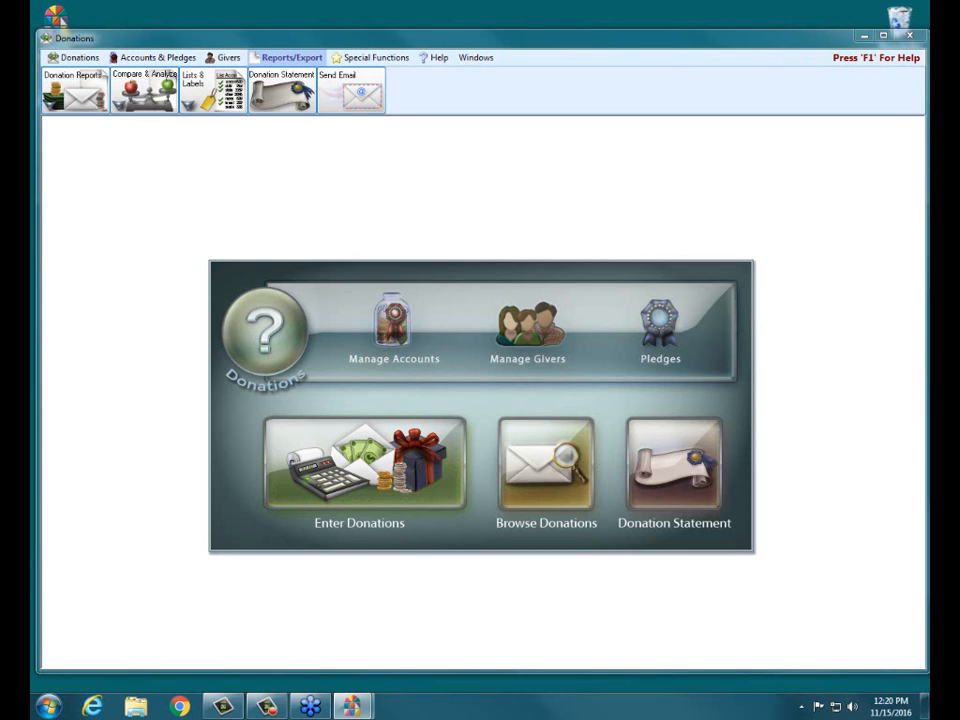
pyautogui.click(499, 382)
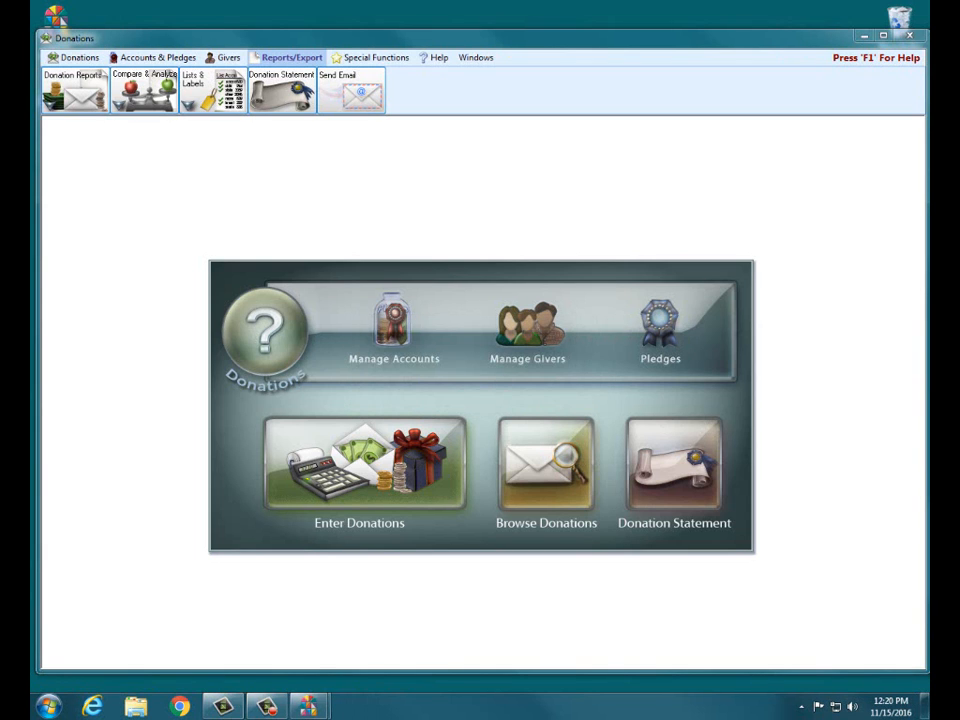